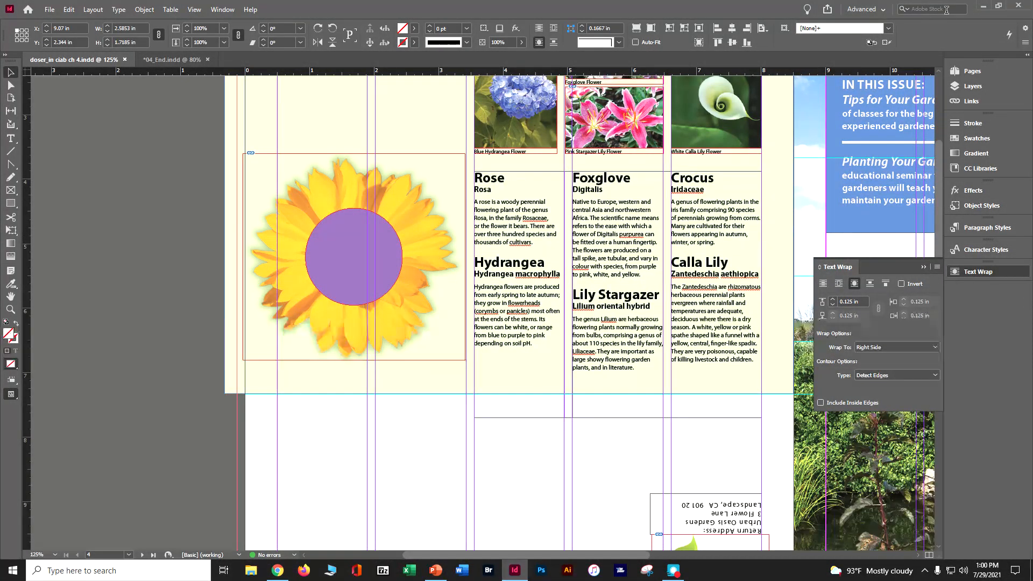
Unlock the Background layer and go to the "Planting Your Garden" section on page 3
{"action": "left_click", "coordinate": [957, 84]}
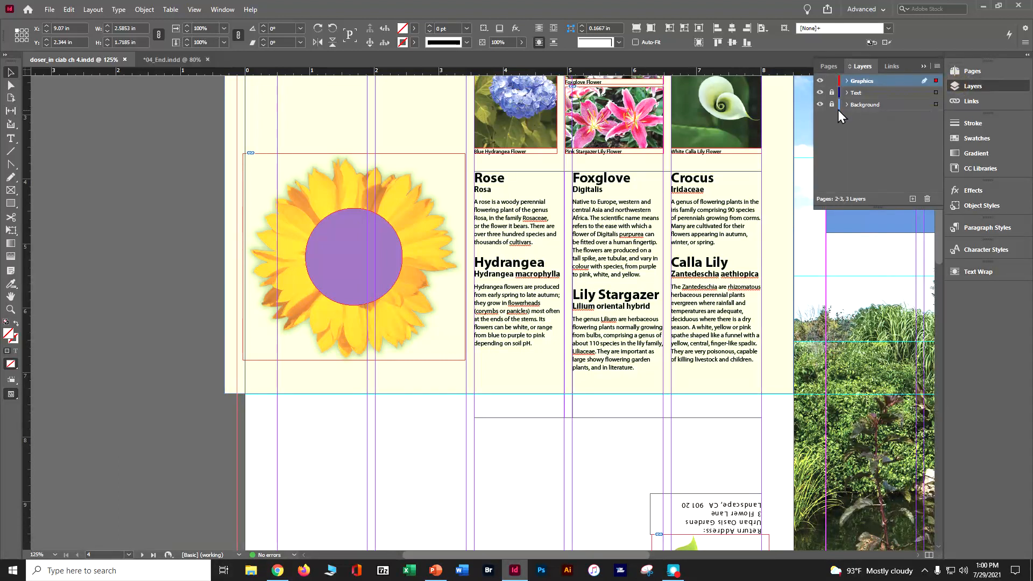
{"action": "left_click", "coordinate": [861, 105]}
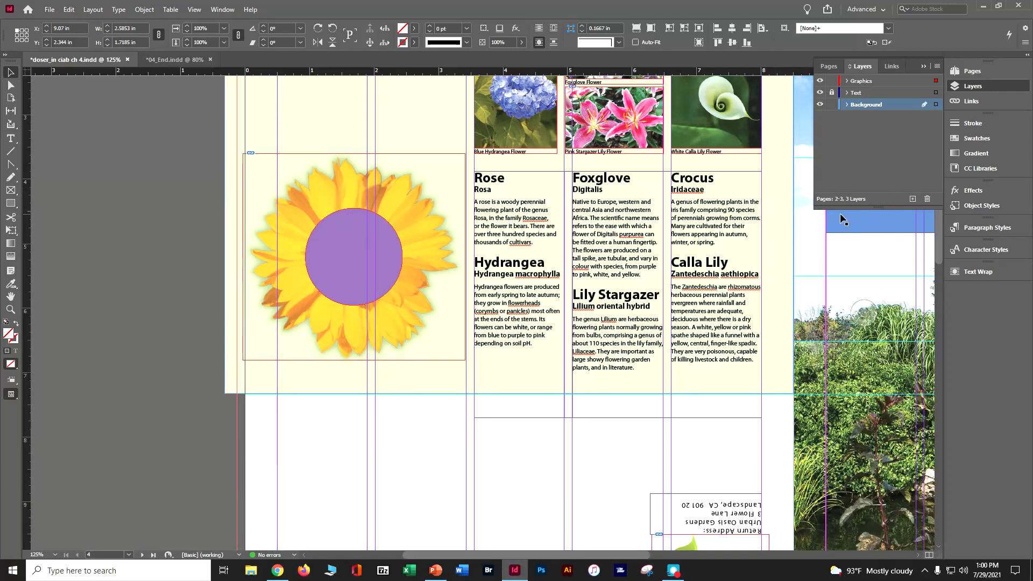
{"action": "scroll", "coordinate": [834, 226], "scroll_direction": "down", "scroll_amount": 5}
{"action": "scroll", "coordinate": [833, 233], "scroll_direction": "down", "scroll_amount": 18}
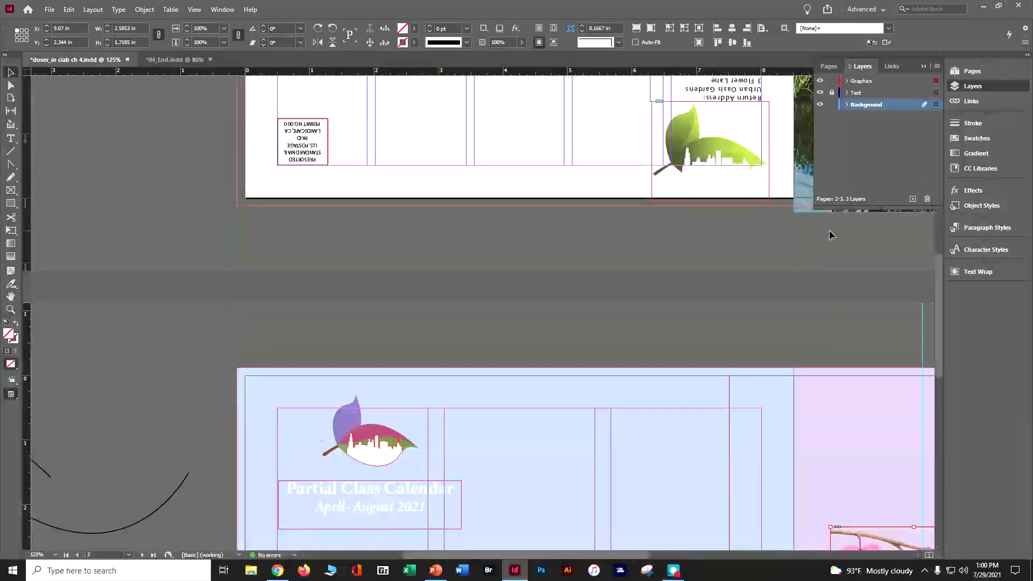
{"action": "scroll", "coordinate": [694, 522], "scroll_direction": "down", "scroll_amount": 2}
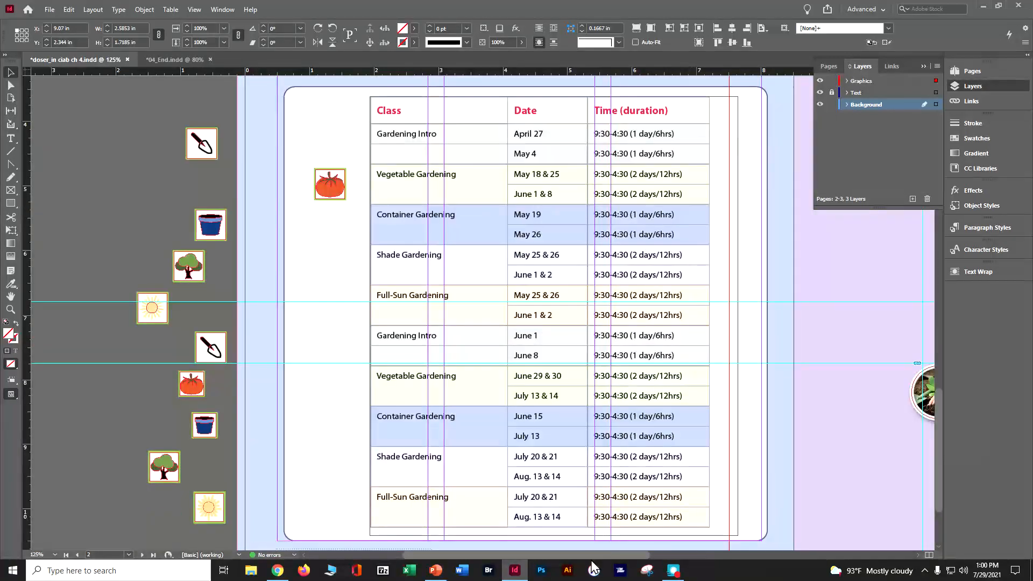
{"action": "left_click_drag", "start_coordinate": [594, 559], "coordinate": [724, 560]}
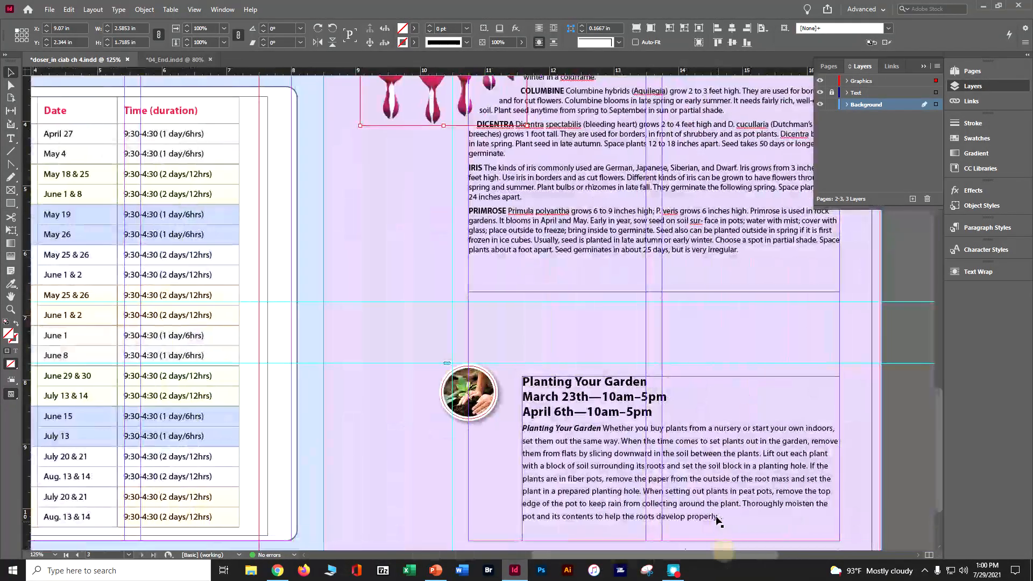
{"action": "scroll", "coordinate": [721, 519], "scroll_direction": "down", "scroll_amount": 2}
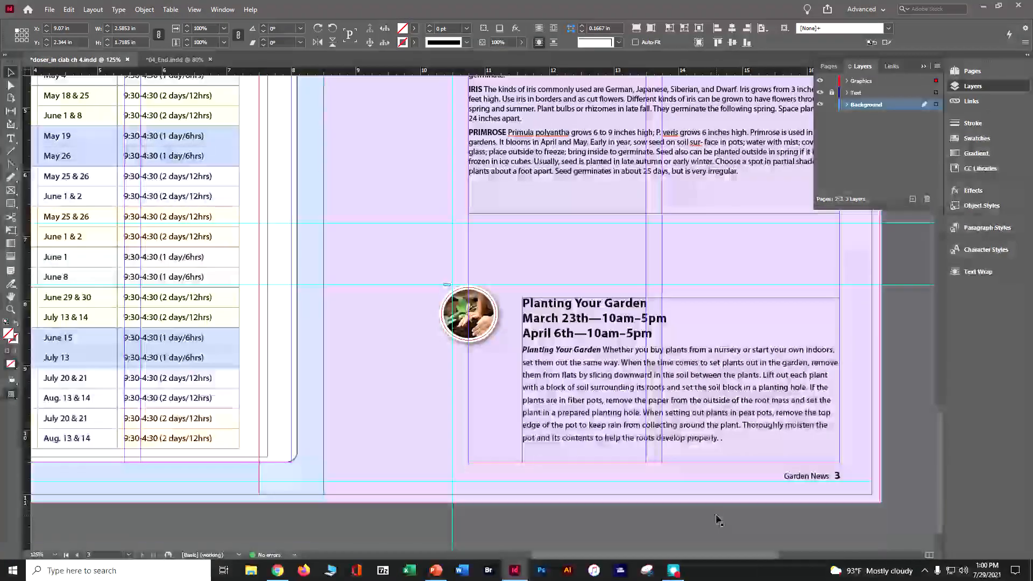
Examine the "Planting Your Garden" area in the finished 04_End.indd document, returning to the doser_in ciab ch 4.indd document
{"action": "left_click", "coordinate": [185, 59]}
{"action": "scroll", "coordinate": [478, 262], "scroll_direction": "down", "scroll_amount": 4}
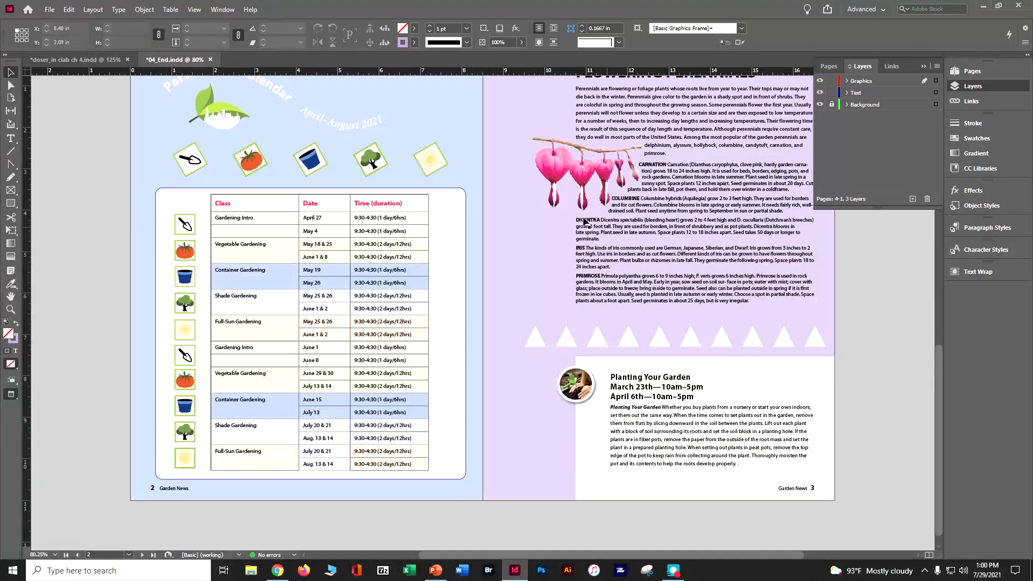
{"action": "left_click", "coordinate": [88, 59]}
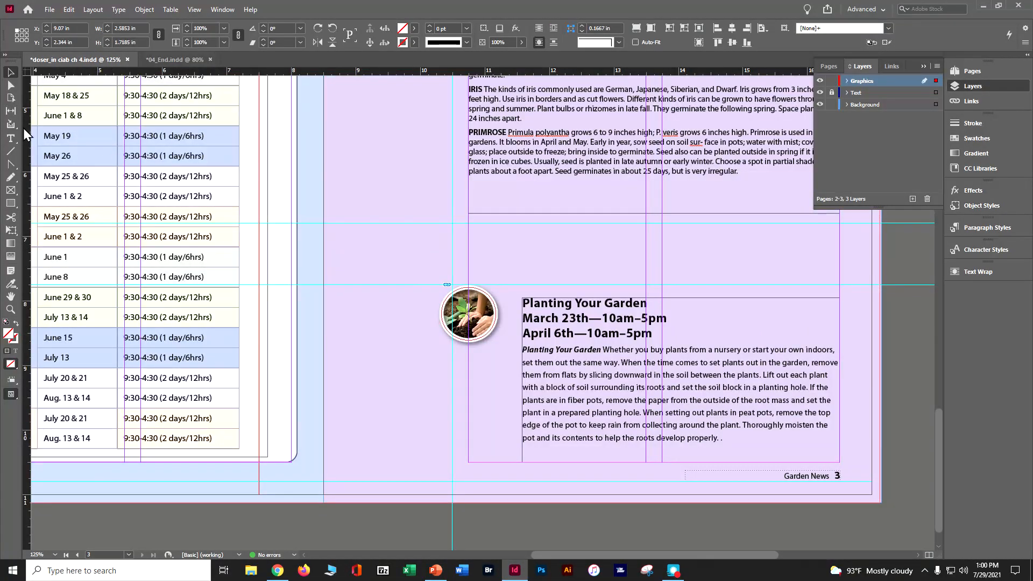
Draw a rectangle about 6.5 by 3.77 in on the Background layer, covering the "Planting Your Garden" section past the page edges
{"action": "left_click", "coordinate": [12, 204]}
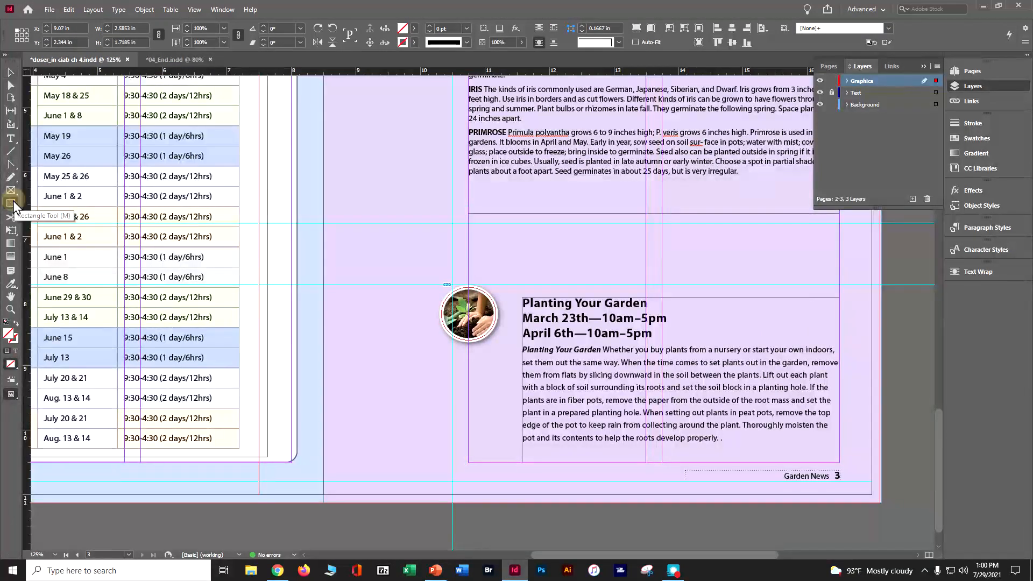
{"action": "left_click", "coordinate": [845, 106]}
{"action": "left_click", "coordinate": [851, 106]}
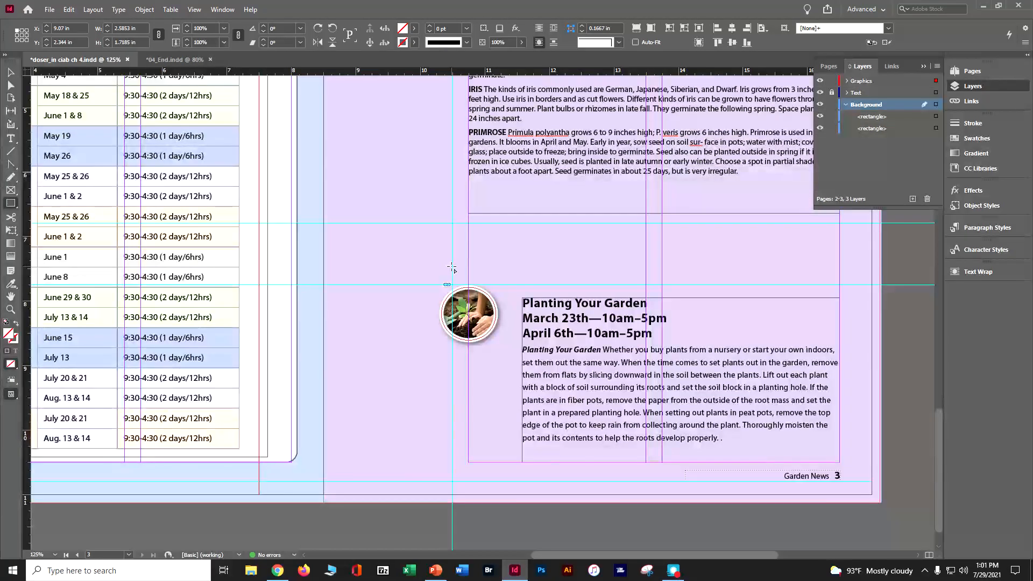
{"action": "left_click_drag", "start_coordinate": [468, 265], "coordinate": [887, 509]}
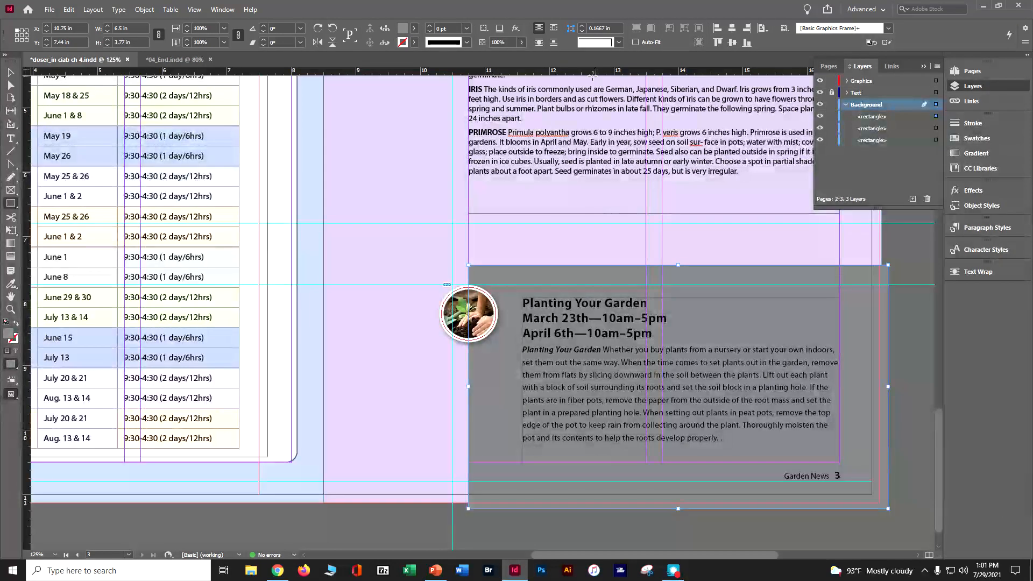
Subtract the new rectangle from page 3's light purple background shape with Pathfinder
{"action": "left_click", "coordinate": [10, 72]}
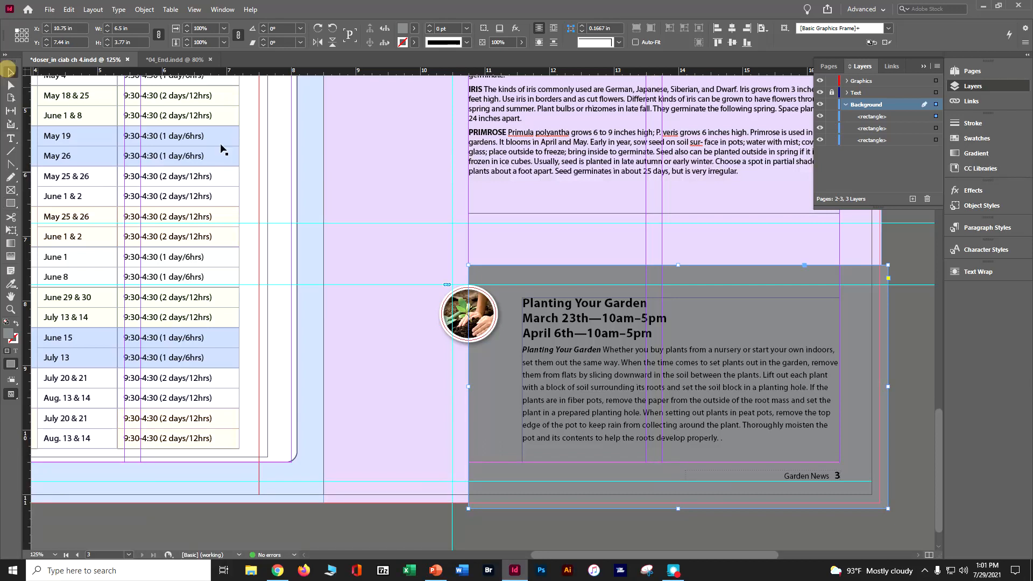
{"action": "left_click", "coordinate": [814, 241], "text": "shift"}
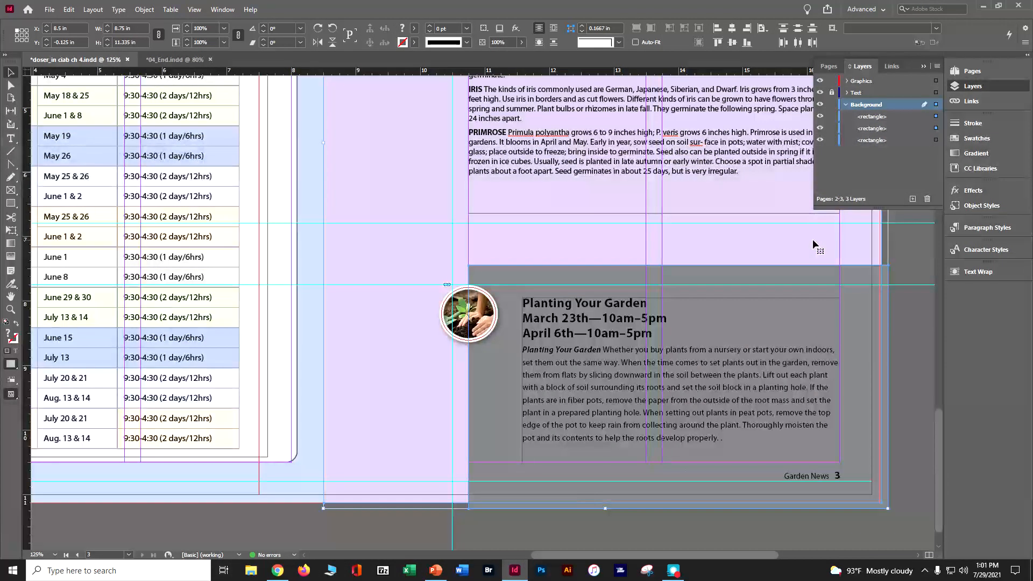
{"action": "left_click", "coordinate": [225, 11]}
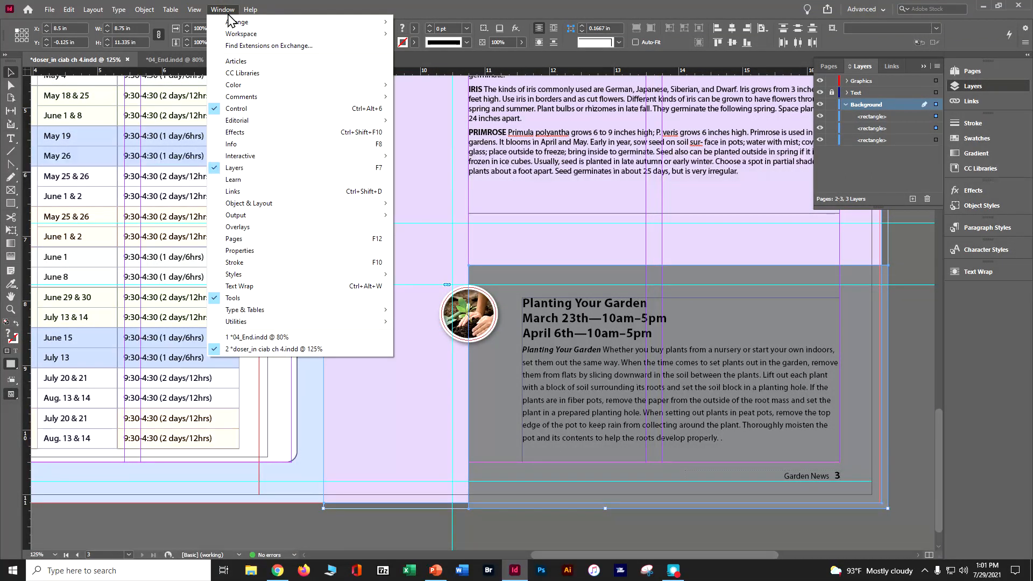
{"action": "mouse_move", "coordinate": [266, 205]}
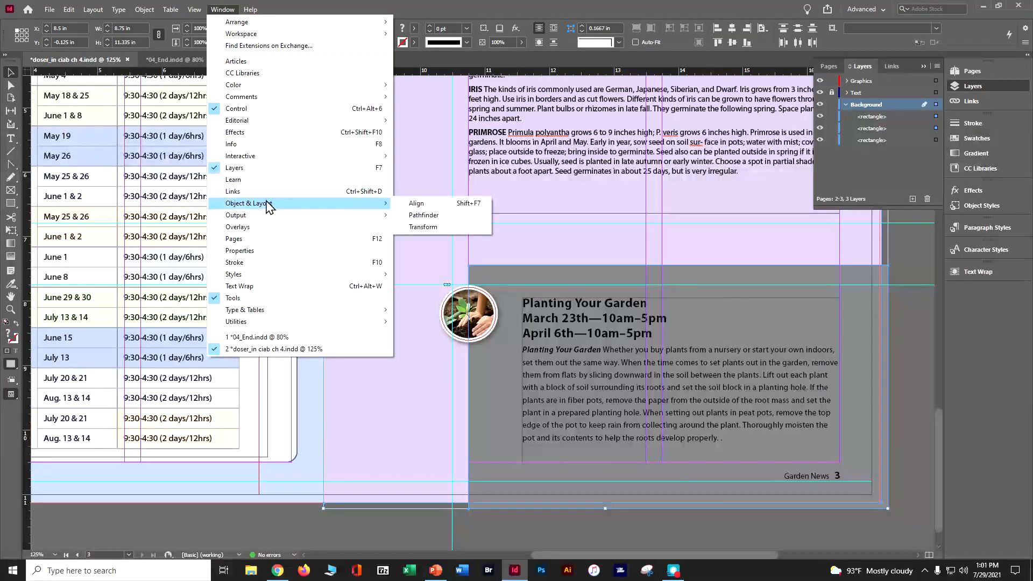
{"action": "left_click", "coordinate": [417, 215]}
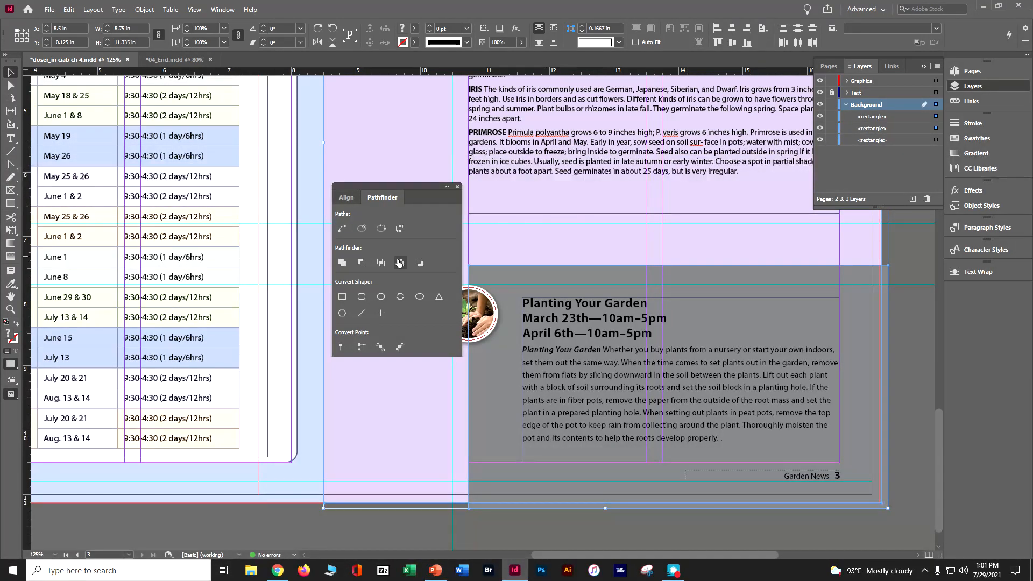
{"action": "left_click", "coordinate": [361, 264]}
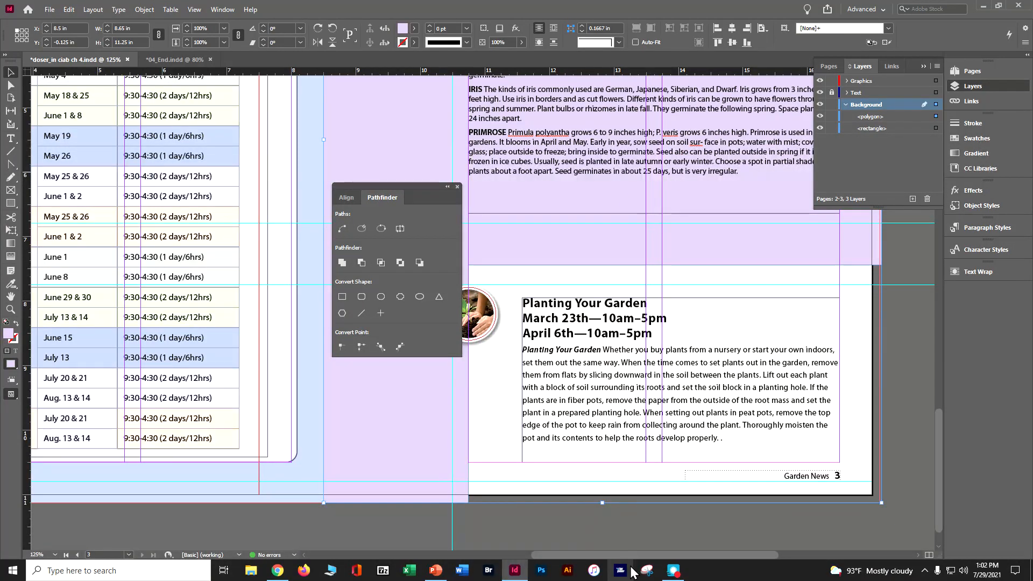
Draw a rectangle about 2.27 by 3.14 in on the pasteboard beside page 3 and fill it with Purple-Warm
{"action": "left_click_drag", "start_coordinate": [632, 555], "coordinate": [773, 551]}
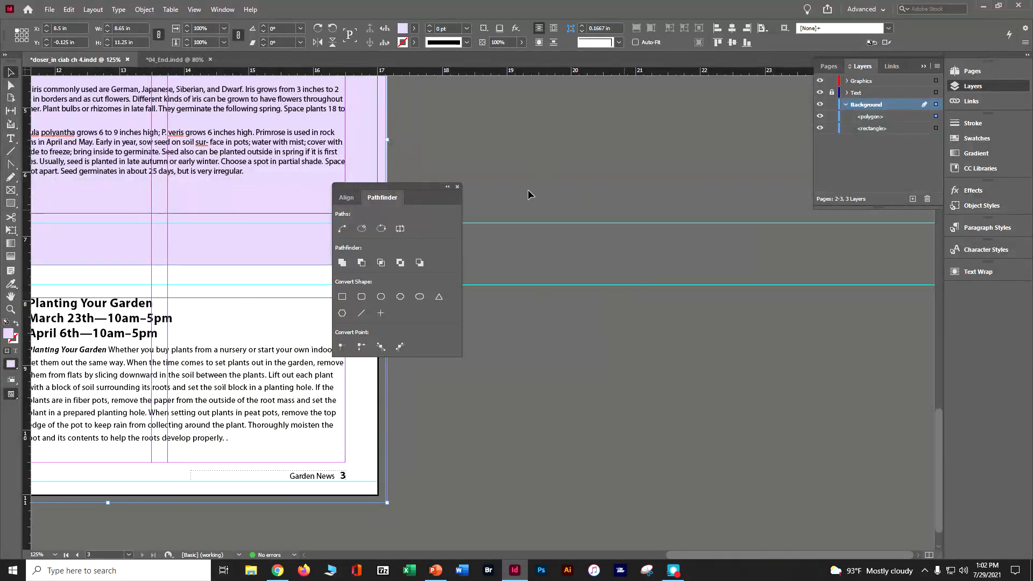
{"action": "left_click", "coordinate": [11, 203]}
{"action": "left_click_drag", "start_coordinate": [536, 142], "coordinate": [683, 344]}
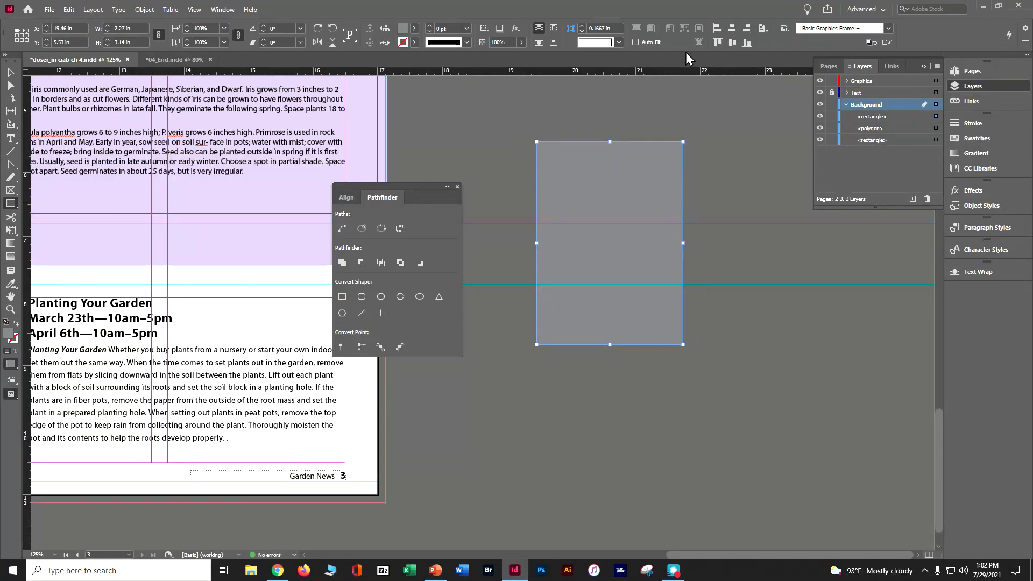
{"action": "left_click", "coordinate": [413, 28]}
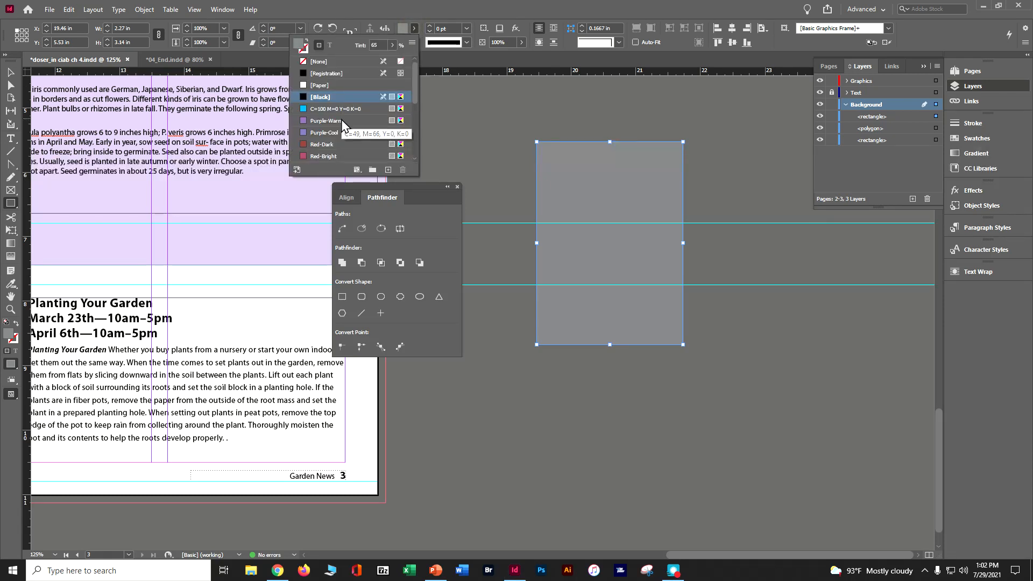
{"action": "left_click", "coordinate": [326, 121]}
Draw a circle about 2.41 in across with the Ellipse tool, overlapping the purple rectangle's lower-right corner
{"action": "left_click", "coordinate": [10, 205]}
{"action": "left_click_drag", "start_coordinate": [11, 204], "coordinate": [29, 232]}
{"action": "left_click_drag", "start_coordinate": [763, 404], "coordinate": [608, 209]}
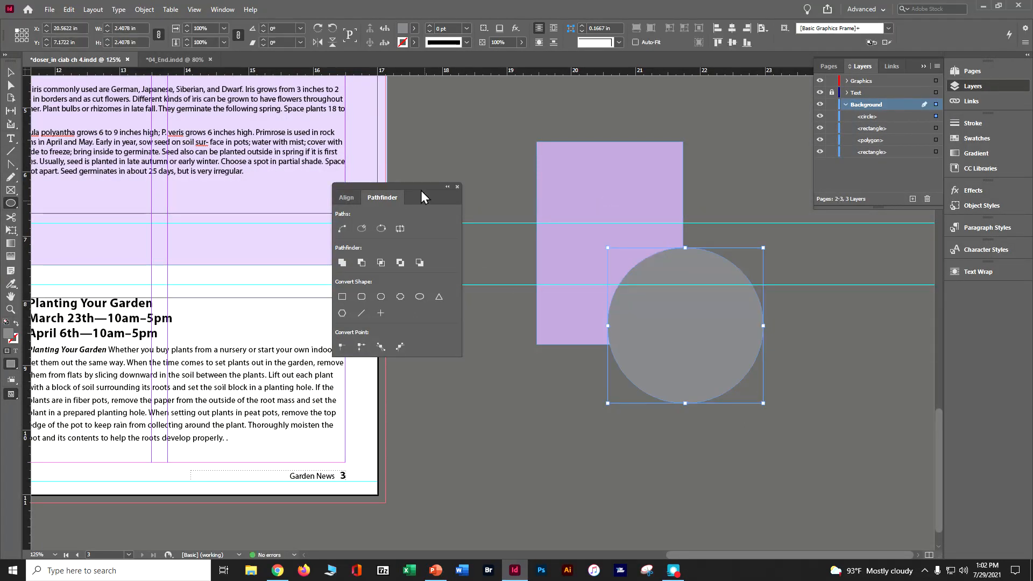
Select the purple rectangle and the circle, try Pathfinder Add on them, and undo it
{"action": "left_click", "coordinate": [10, 72]}
{"action": "left_click_drag", "start_coordinate": [524, 132], "coordinate": [781, 440]}
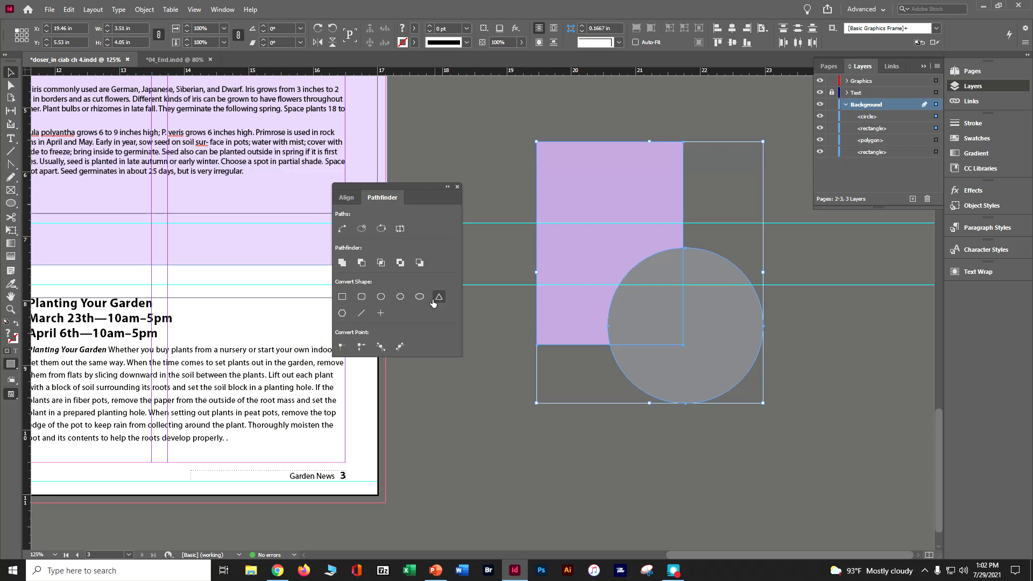
{"action": "left_click", "coordinate": [341, 263]}
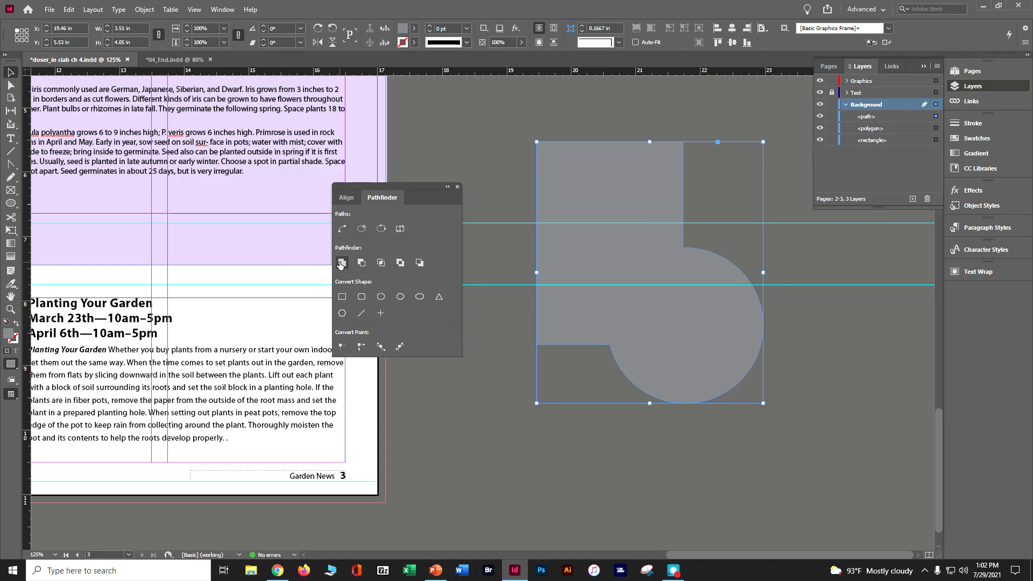
{"action": "key", "text": "ctrl+z"}
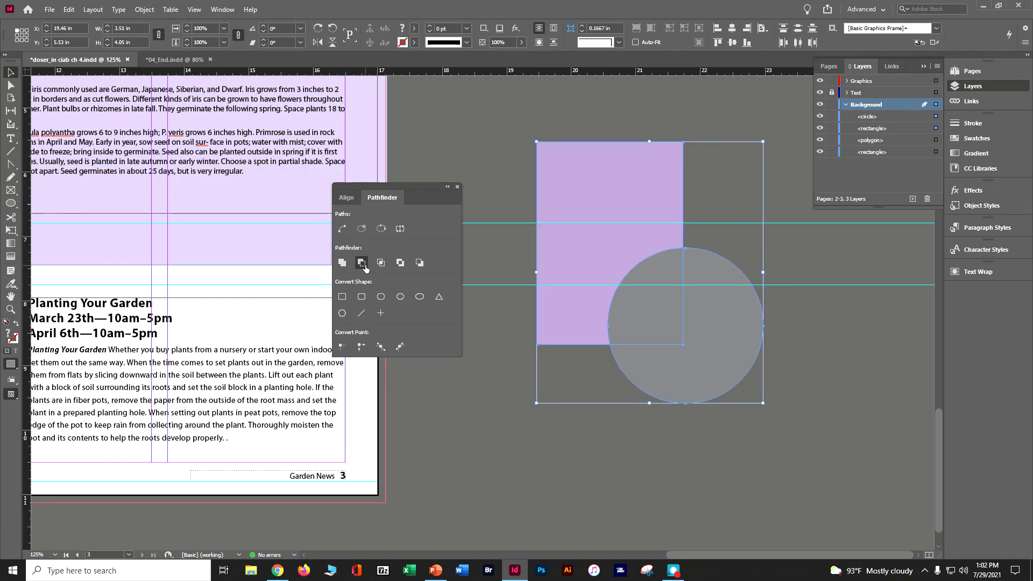
Try Pathfinder Subtract and Intersect on the rectangle and circle, undoing each operation
{"action": "left_click", "coordinate": [363, 263]}
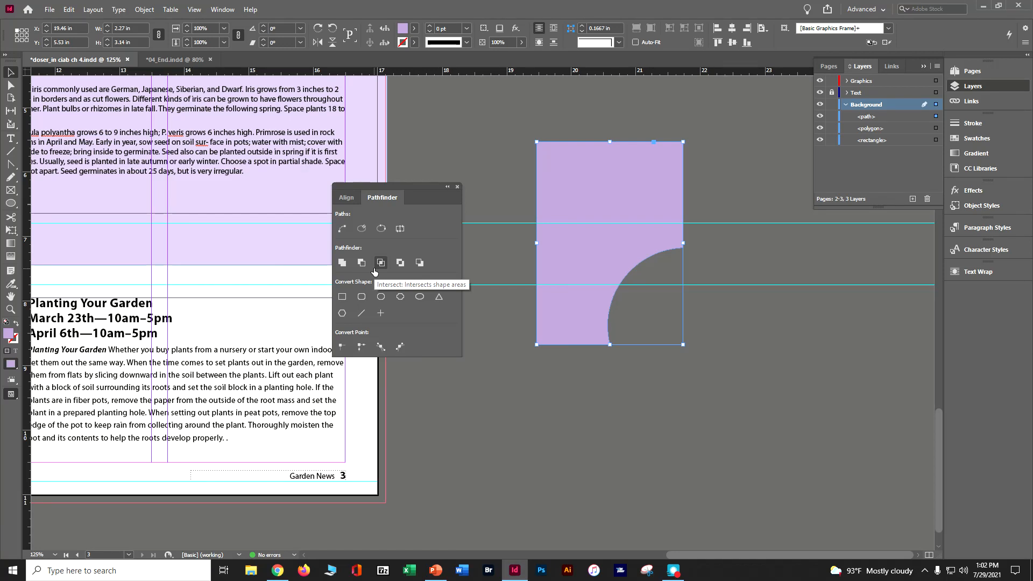
{"action": "key", "text": "ctrl+z"}
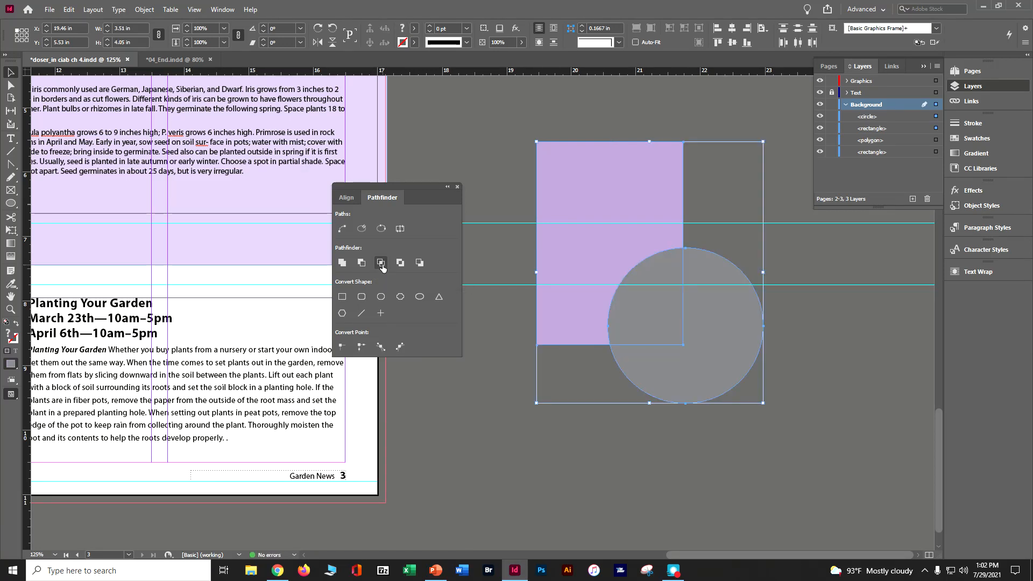
{"action": "left_click", "coordinate": [381, 263]}
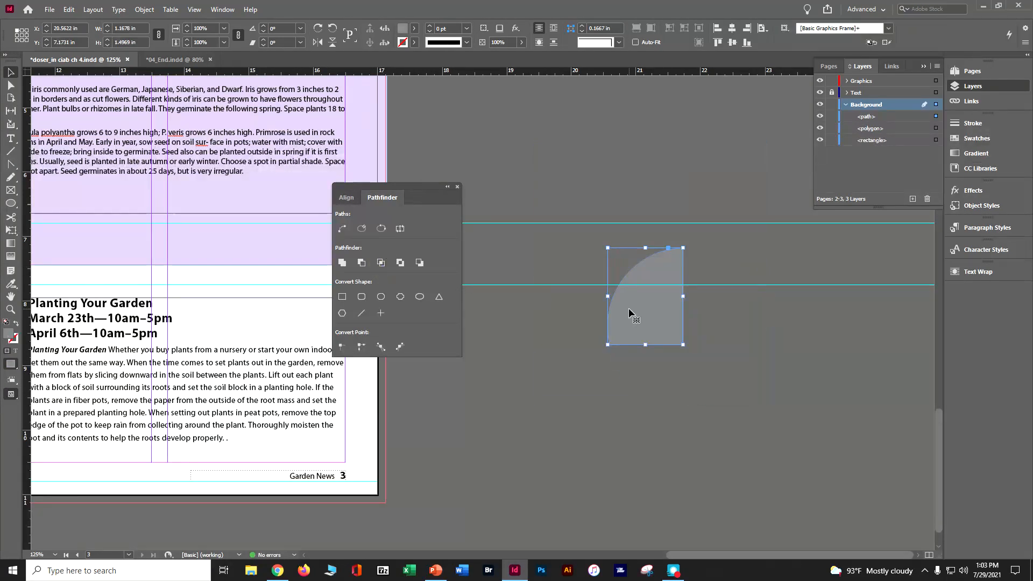
{"action": "key", "text": "ctrl+z"}
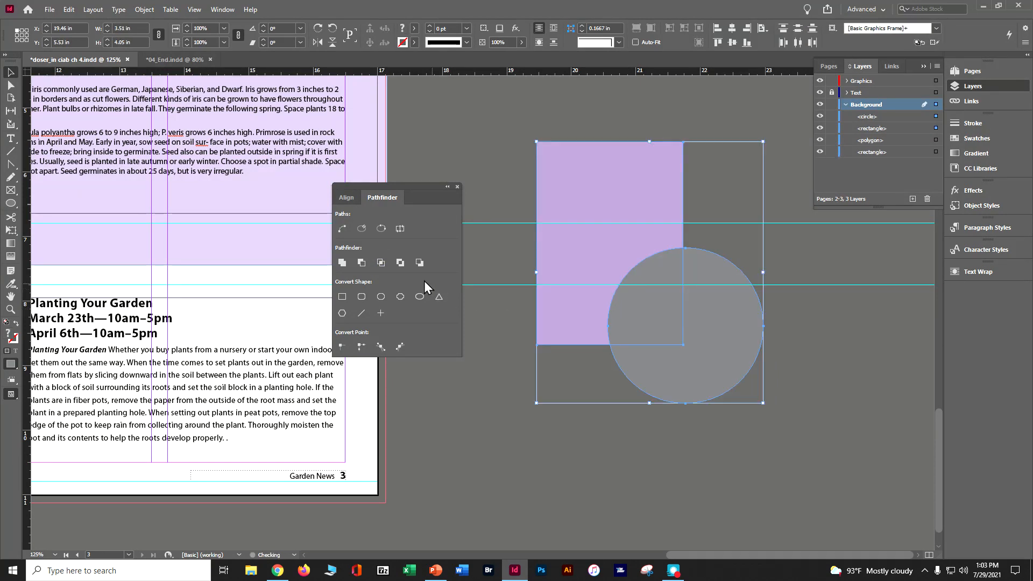
Try Pathfinder Exclude Overlap and Minus Back on the rectangle and circle, undoing each operation
{"action": "left_click", "coordinate": [401, 264]}
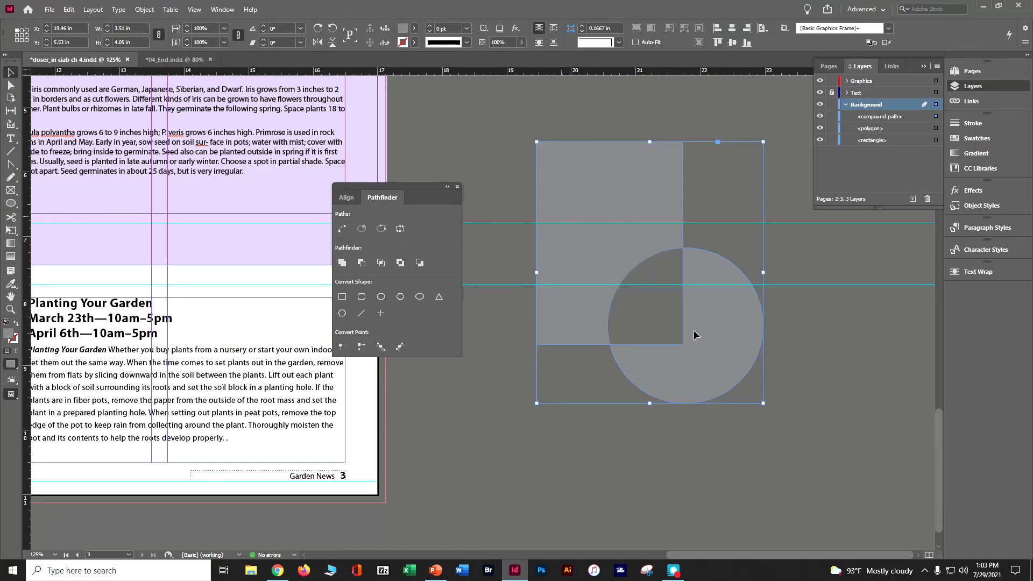
{"action": "key", "text": "ctrl+z"}
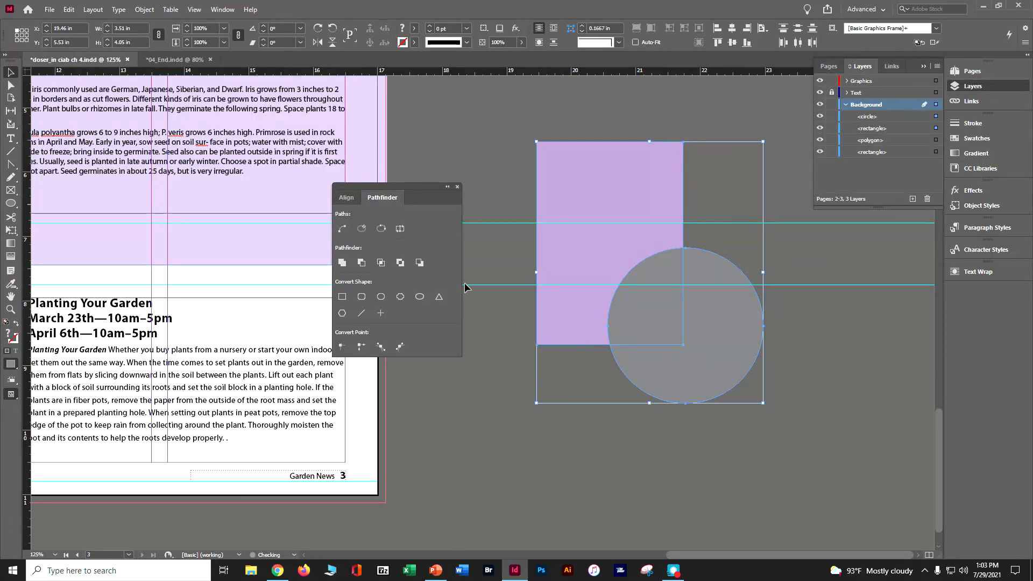
{"action": "left_click", "coordinate": [423, 263]}
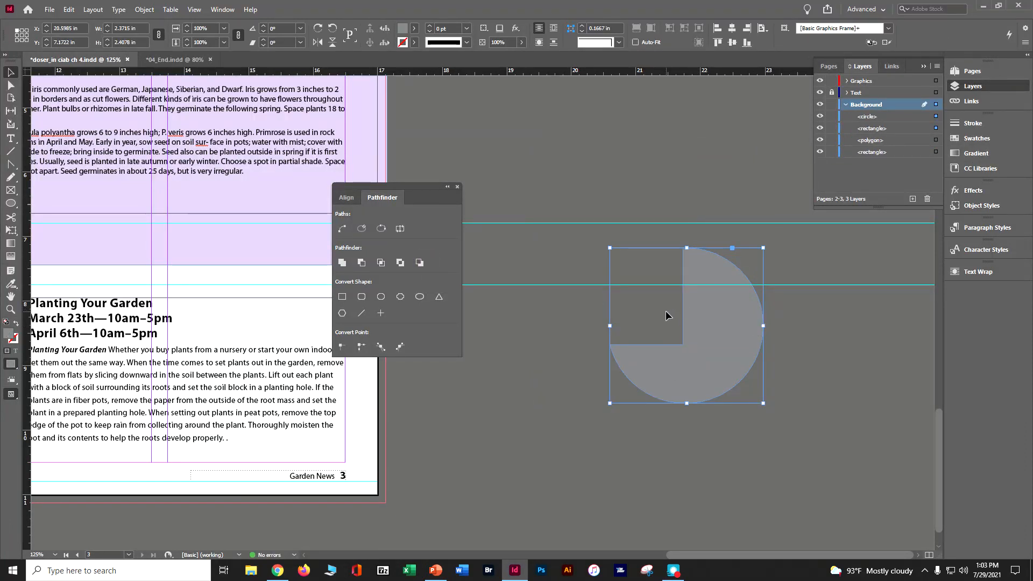
{"action": "key", "text": "ctrl+z"}
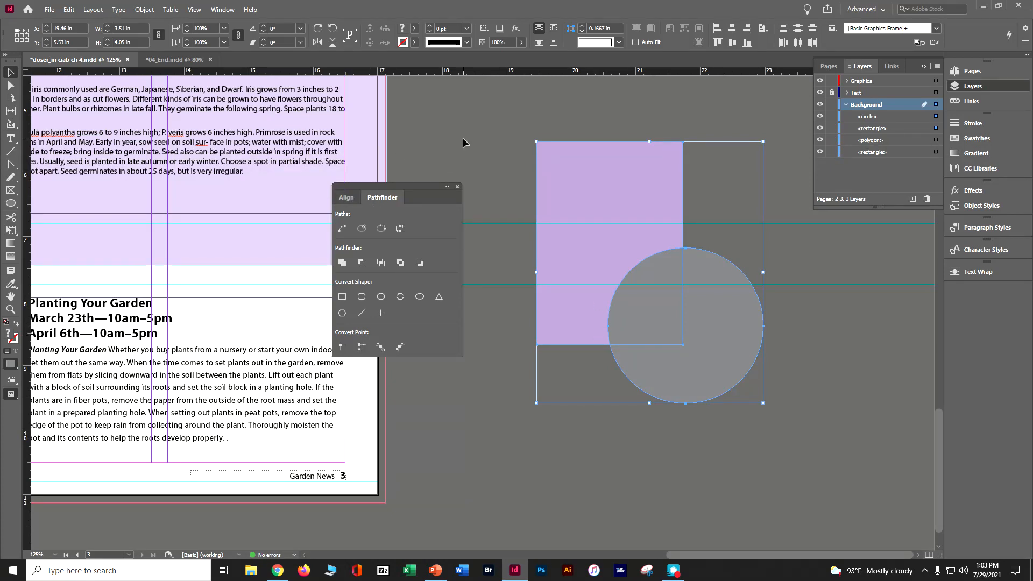
Close the Pathfinder controls, go to the spread with pages 4 and 1, and lock the Background layer
{"action": "left_click", "coordinate": [456, 187]}
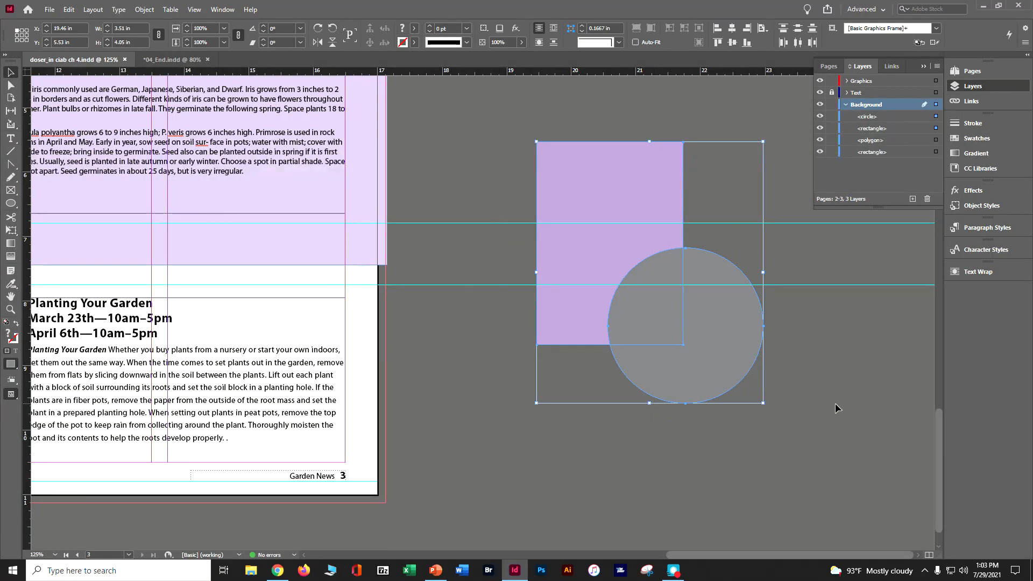
{"action": "key", "text": "ctrl+minus"}
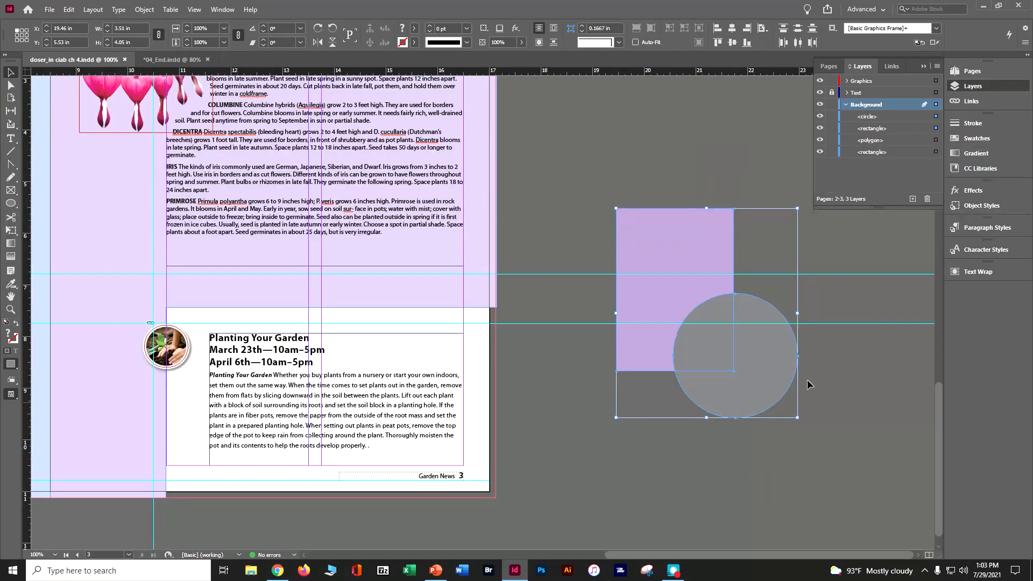
{"action": "left_click", "coordinate": [194, 10]}
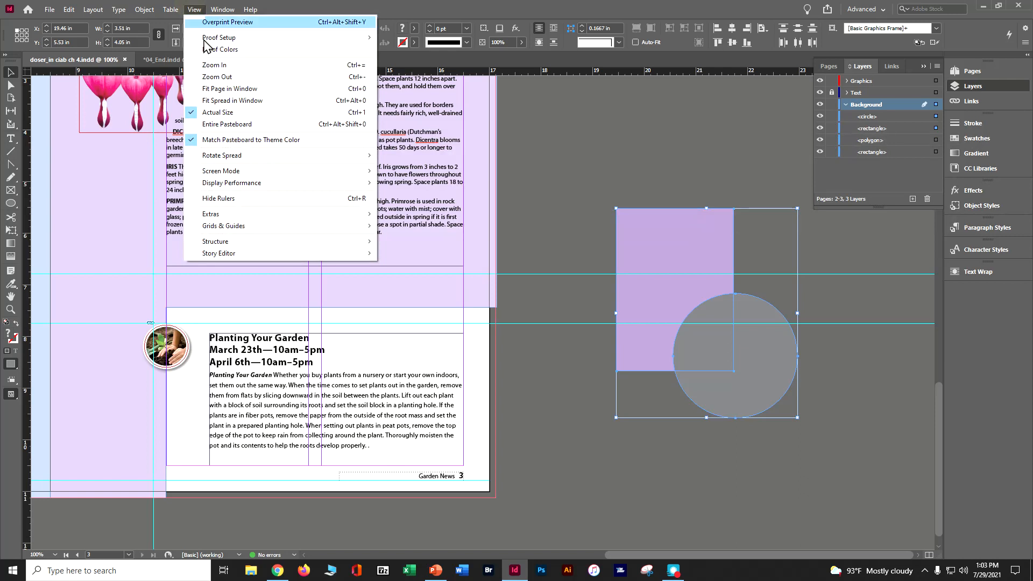
{"action": "mouse_move", "coordinate": [231, 172]}
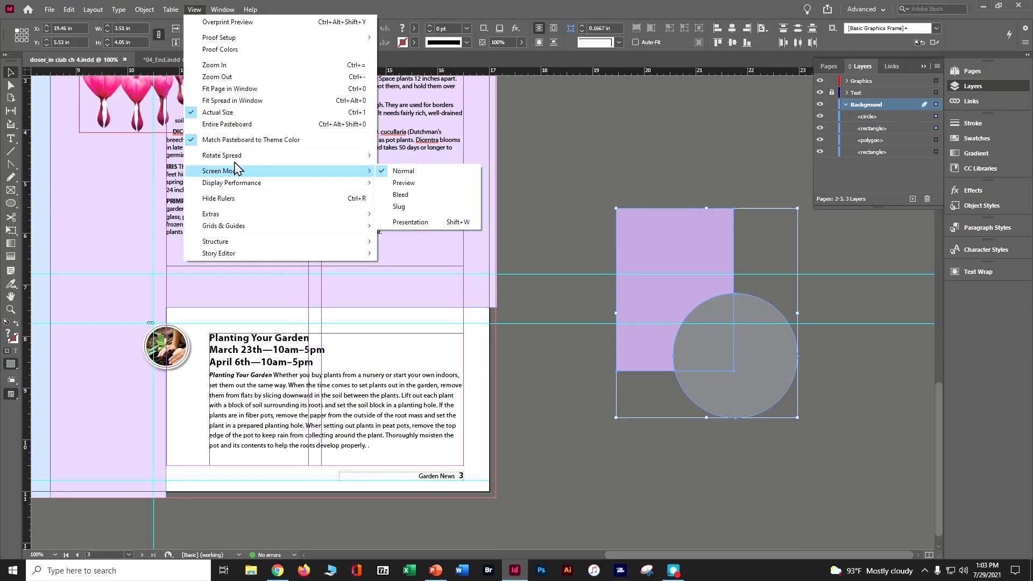
{"action": "left_click", "coordinate": [236, 101]}
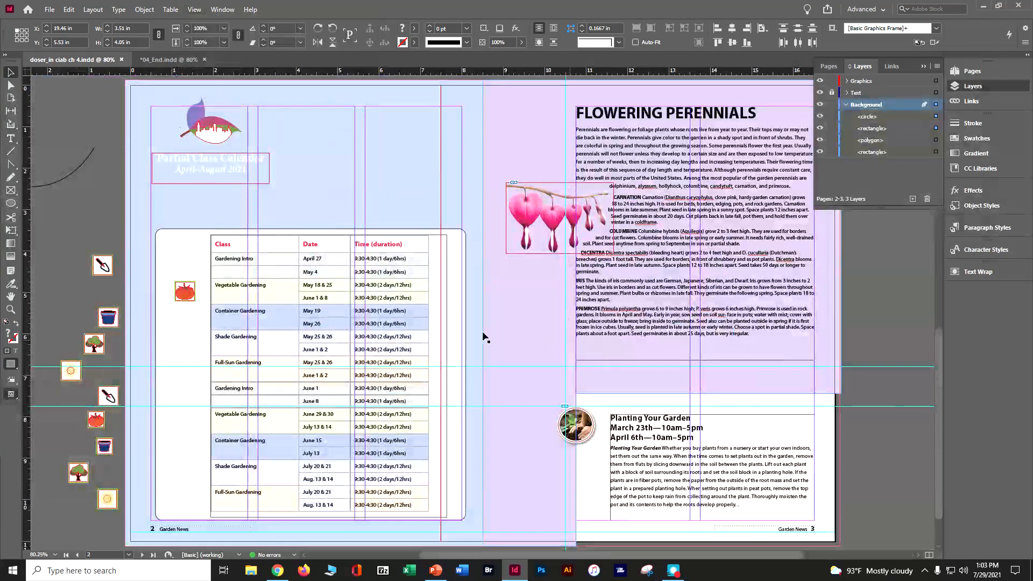
{"action": "scroll", "coordinate": [459, 337], "scroll_direction": "up", "scroll_amount": 10}
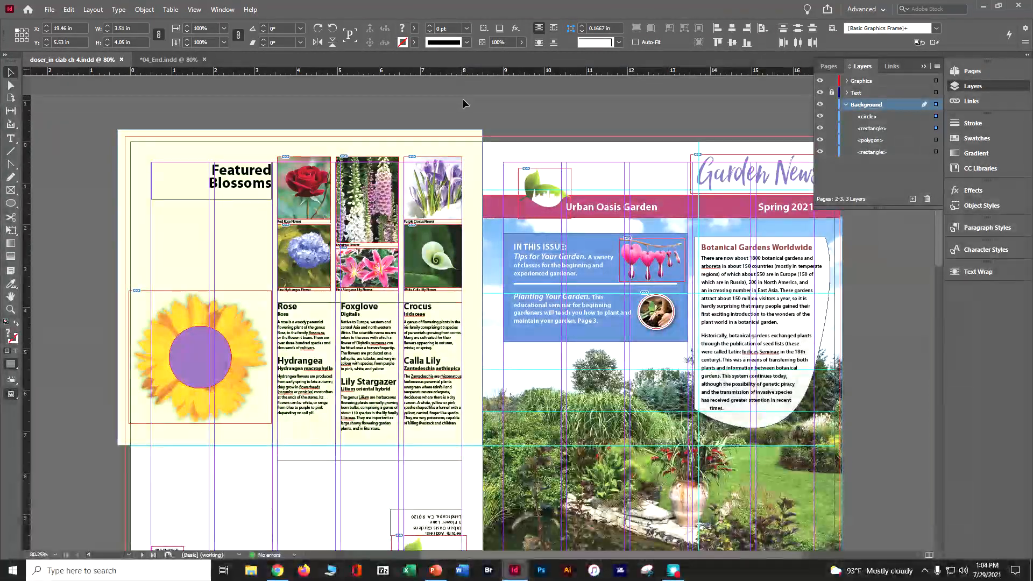
{"action": "left_click", "coordinate": [832, 103]}
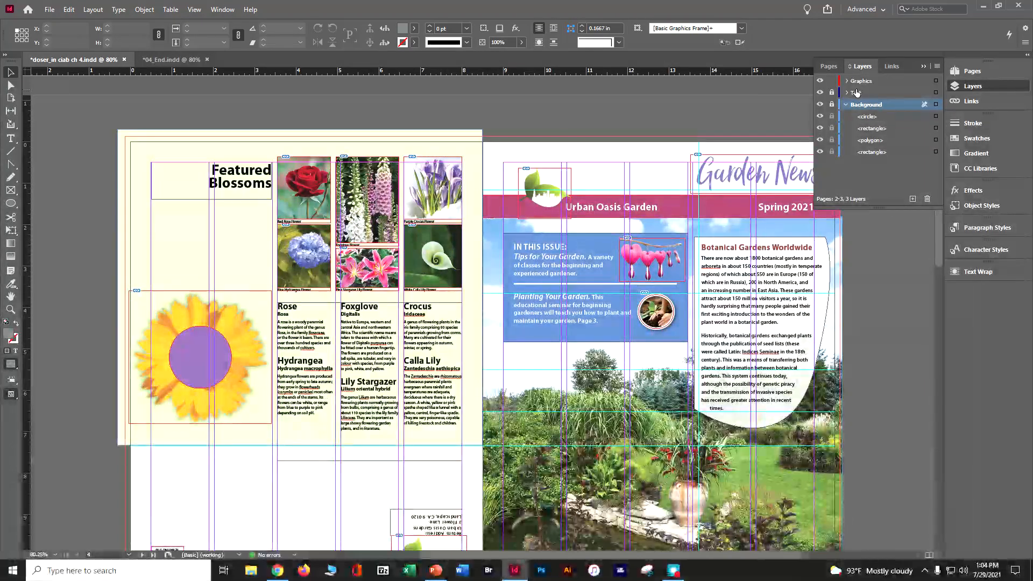
Combine the yellow flower image on page 4 and the purple circle over its centre into a compound path
{"action": "left_click", "coordinate": [247, 335]}
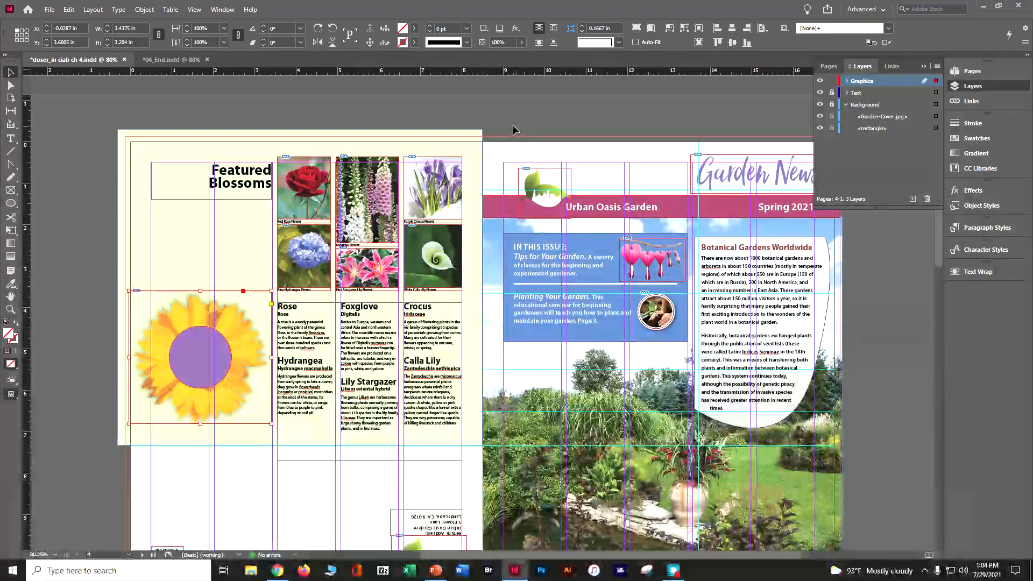
{"action": "left_click", "coordinate": [222, 360]}
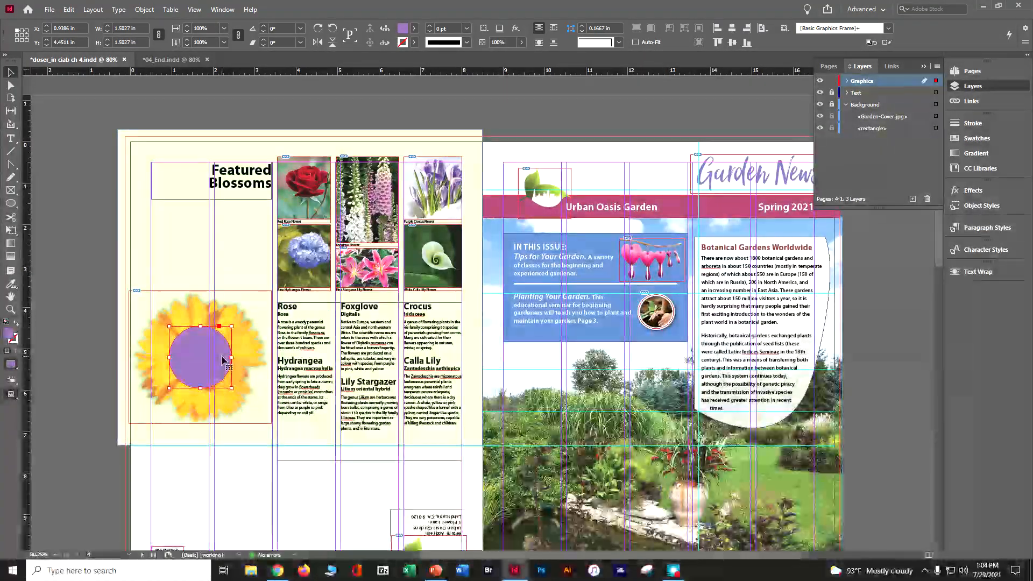
{"action": "left_click", "coordinate": [247, 338]}
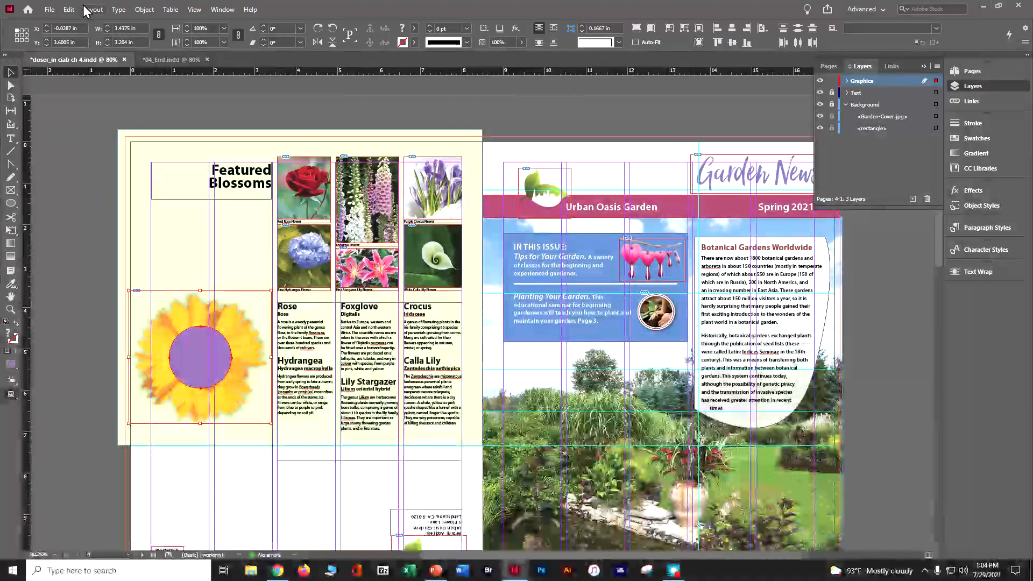
{"action": "left_click", "coordinate": [145, 10]}
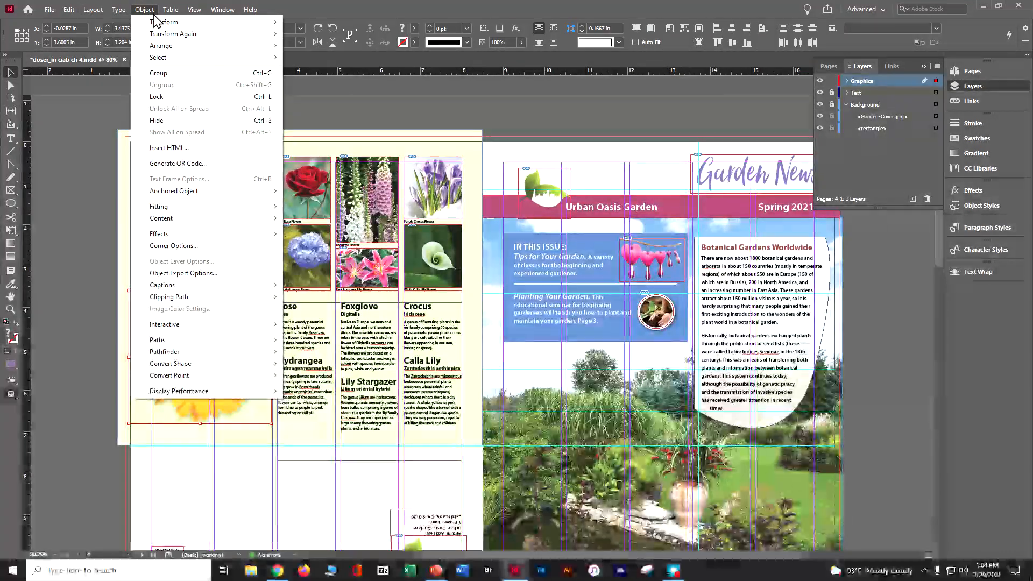
{"action": "mouse_move", "coordinate": [170, 344]}
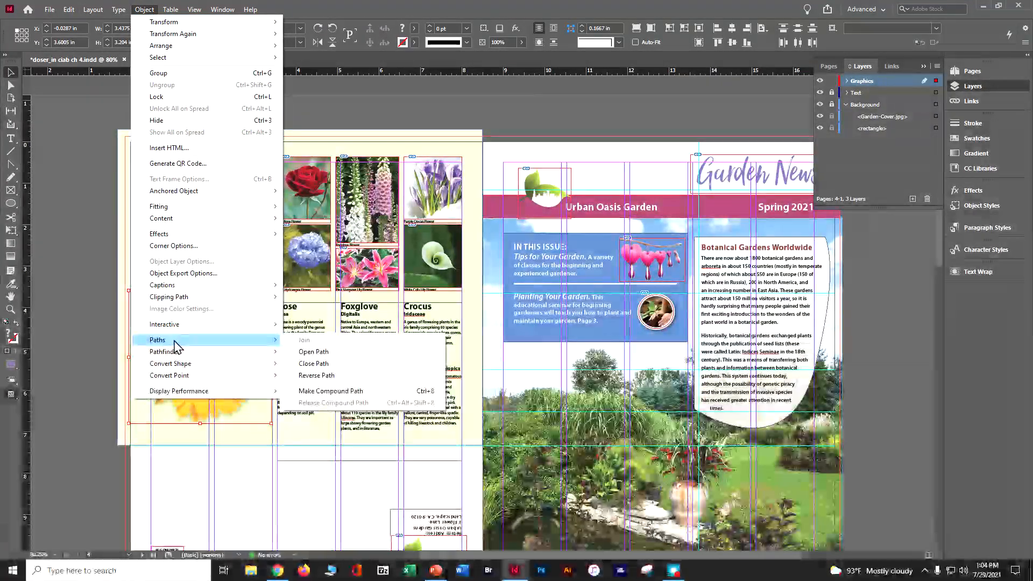
{"action": "left_click", "coordinate": [338, 391]}
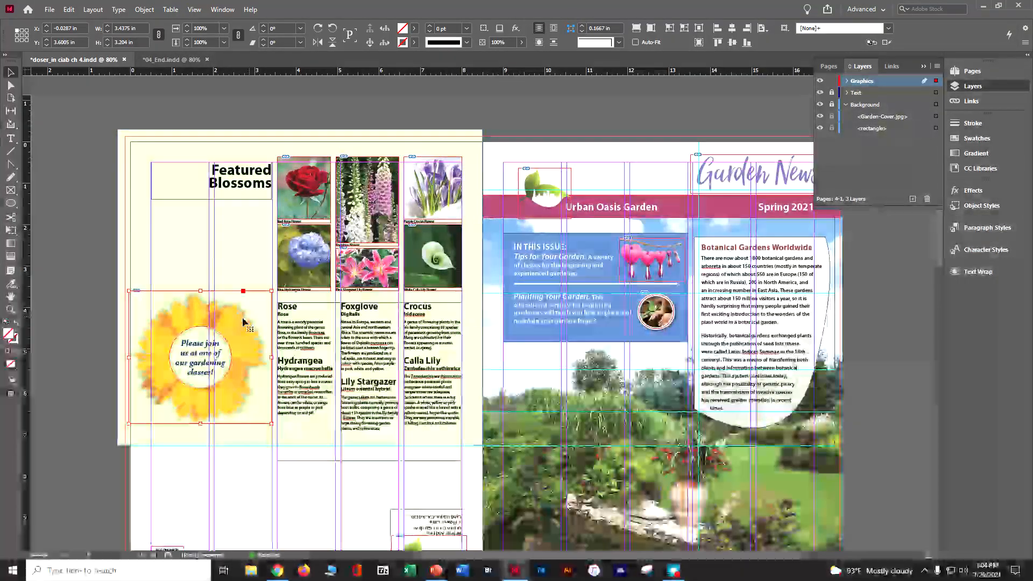
Try moving the yellow flower away from the text in its centre, and undo the moves
{"action": "mouse_move", "coordinate": [239, 353]}
{"action": "left_mouse_down"}
{"action": "mouse_move", "coordinate": [270, 352]}
{"action": "mouse_move", "coordinate": [237, 361]}
{"action": "mouse_move", "coordinate": [238, 335]}
{"action": "left_mouse_up"}
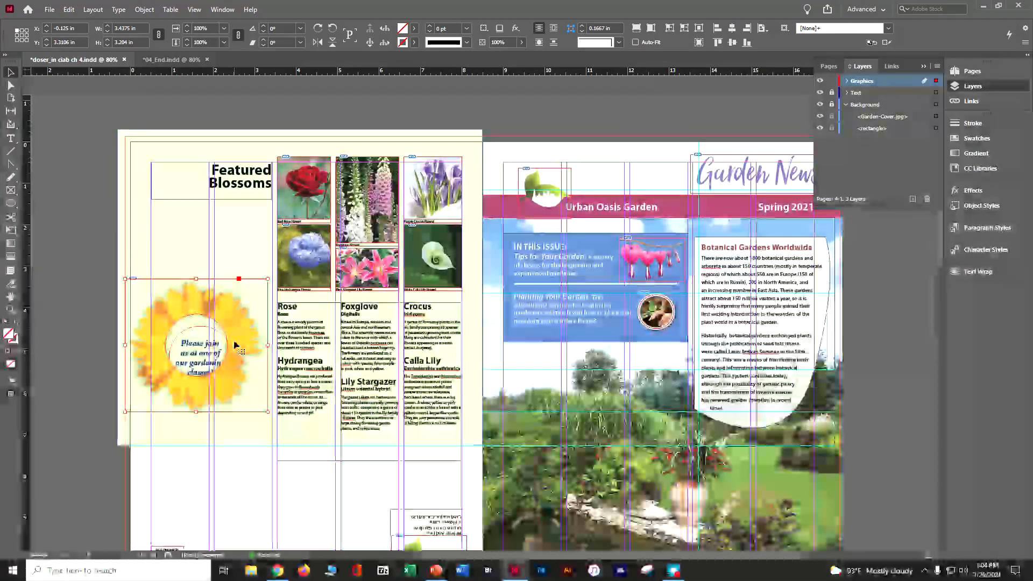
{"action": "key", "text": "ctrl+z"}
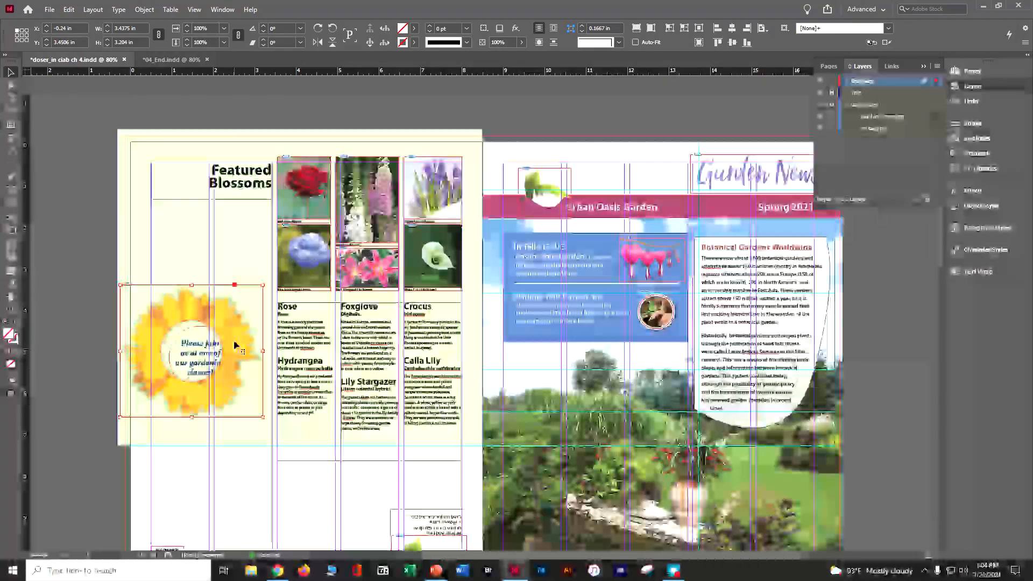
{"action": "key", "text": "ctrl+z"}
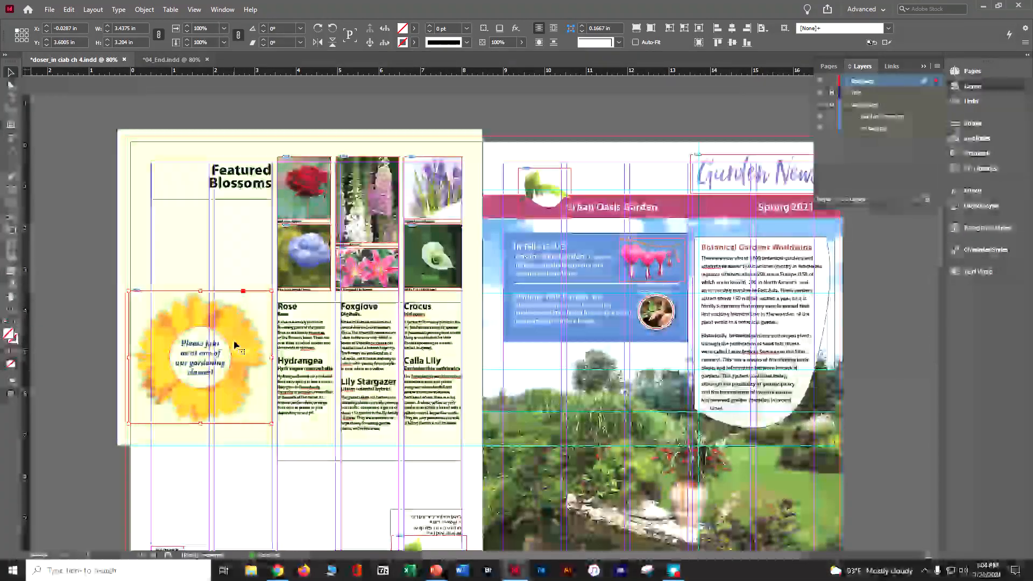
Save the document and draw a rectangle about 0.62 by 0.56 in on page 3's purple background, above the round planting photo
{"action": "key", "text": "ctrl+s"}
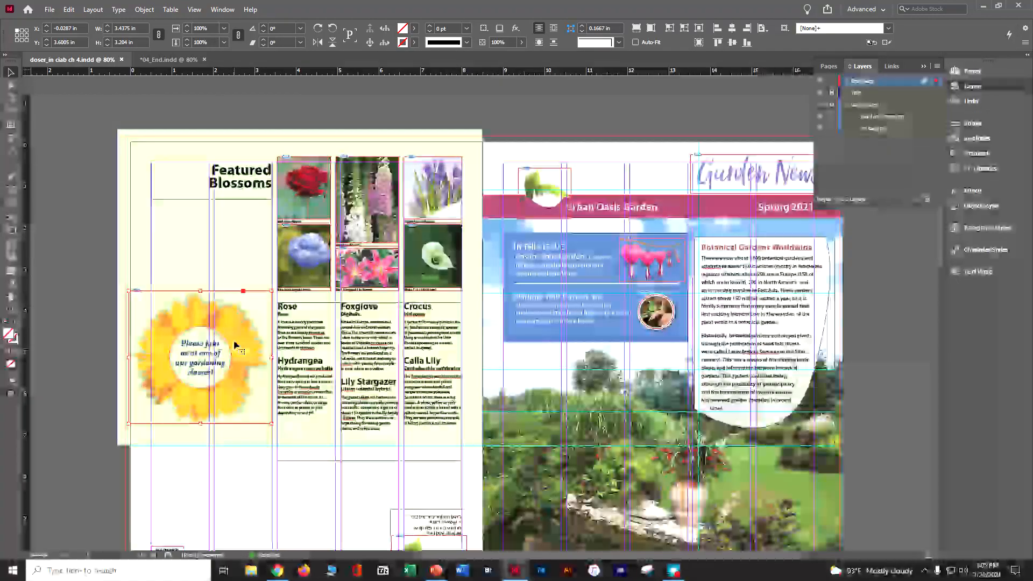
{"action": "scroll", "coordinate": [457, 267], "scroll_direction": "down", "scroll_amount": 15}
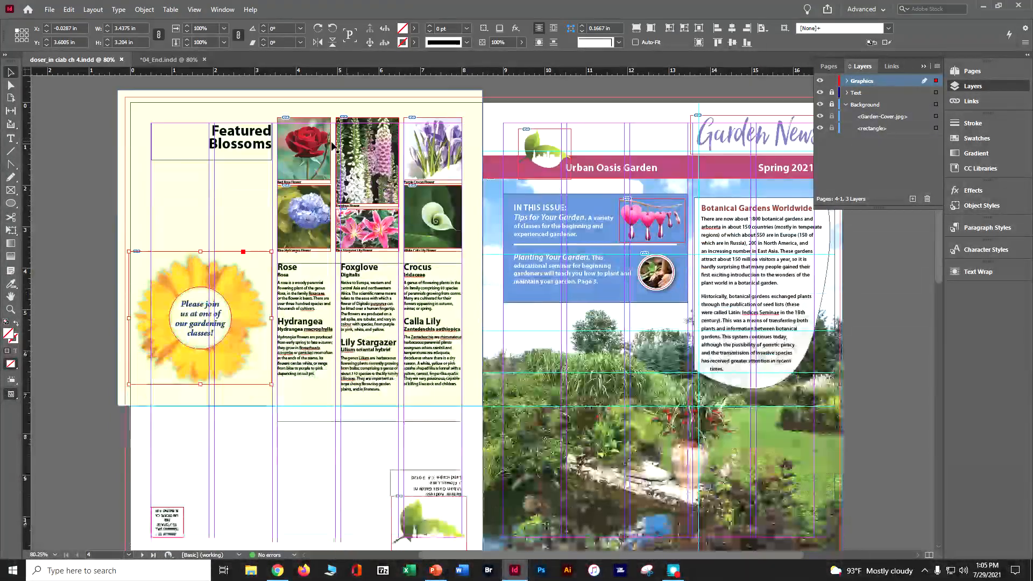
{"action": "scroll", "coordinate": [458, 267], "scroll_direction": "down", "scroll_amount": 3}
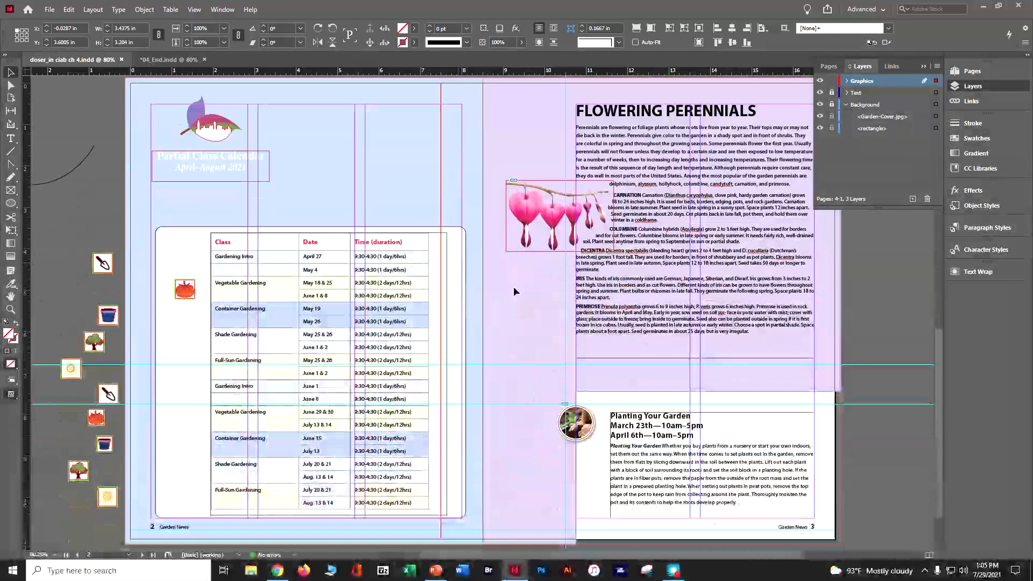
{"action": "scroll", "coordinate": [468, 350], "scroll_direction": "down", "scroll_amount": 1}
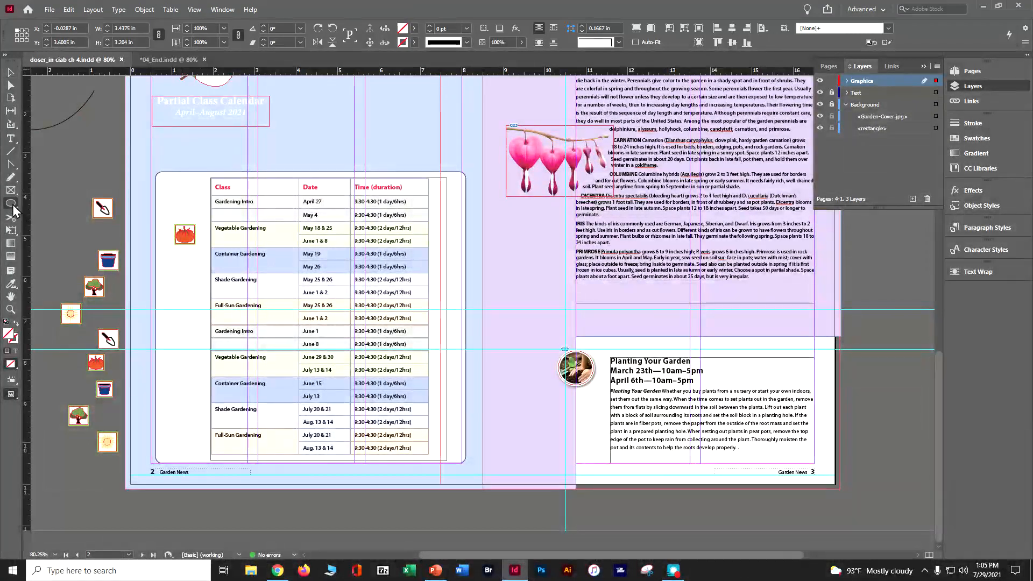
{"action": "left_click_drag", "start_coordinate": [11, 204], "coordinate": [32, 210]}
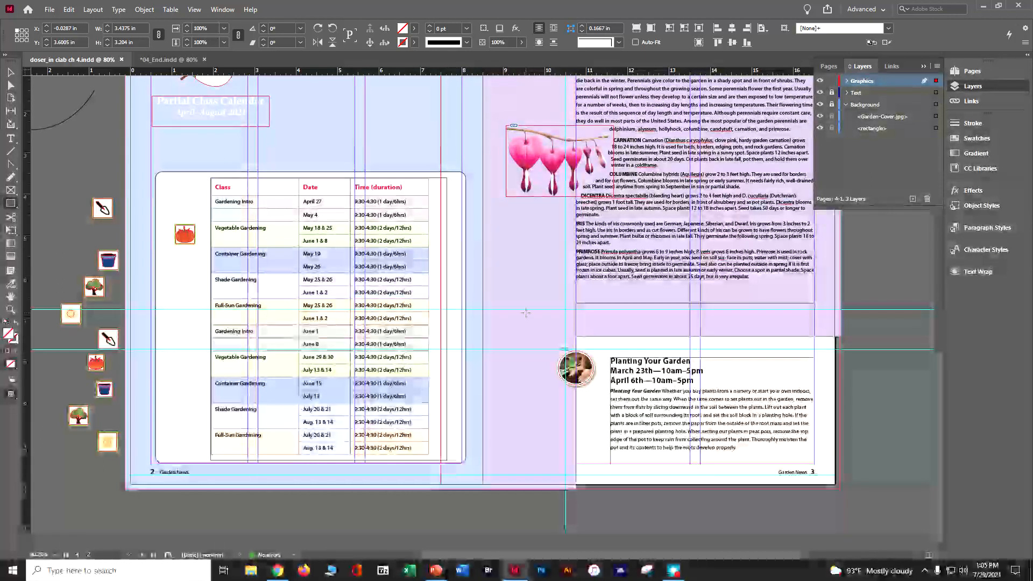
{"action": "mouse_move", "coordinate": [525, 313]}
{"action": "left_mouse_down"}
{"action": "mouse_move", "coordinate": [528, 375]}
{"action": "mouse_move", "coordinate": [530, 329]}
{"action": "mouse_move", "coordinate": [551, 336]}
{"action": "left_mouse_up"}
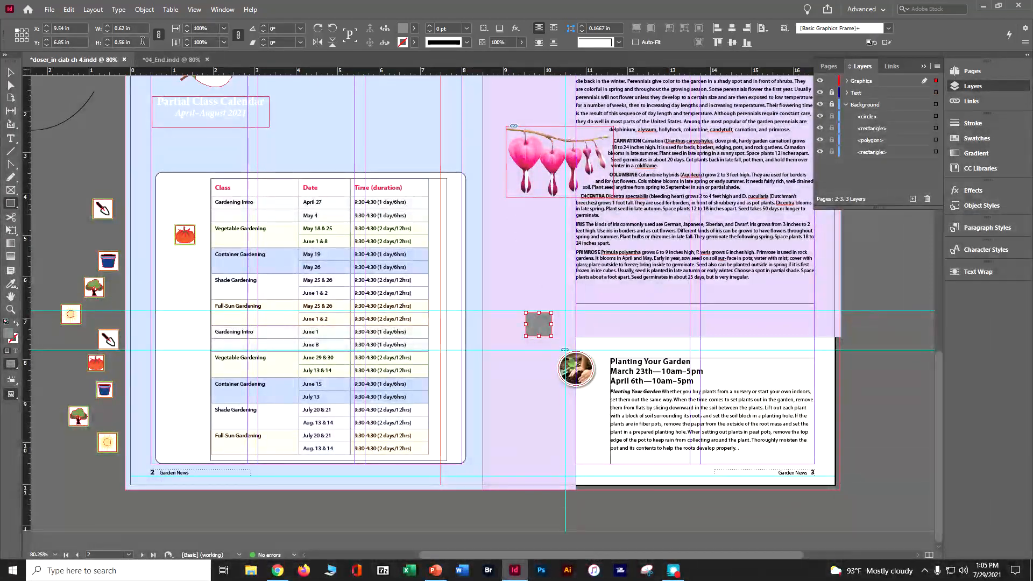
Enter 0.5 in for both the width and the height of the small rectangle
{"action": "triple_click", "coordinate": [132, 29]}
{"action": "key", "text": "BackSpace"}
{"action": "type", "text": "0.5"}
{"action": "key", "text": "Tab"}
{"action": "key", "text": "BackSpace"}
{"action": "type", "text": "0.5"}
{"action": "key", "text": "Return"}
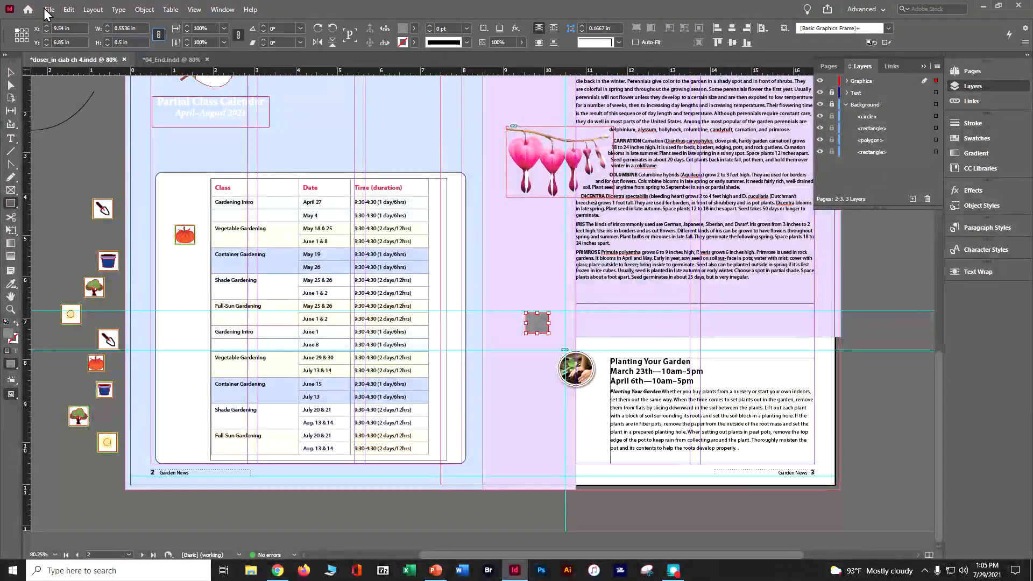
Fill the small rectangle with [Paper] and convert its shape to an ellipse
{"action": "left_click", "coordinate": [413, 28]}
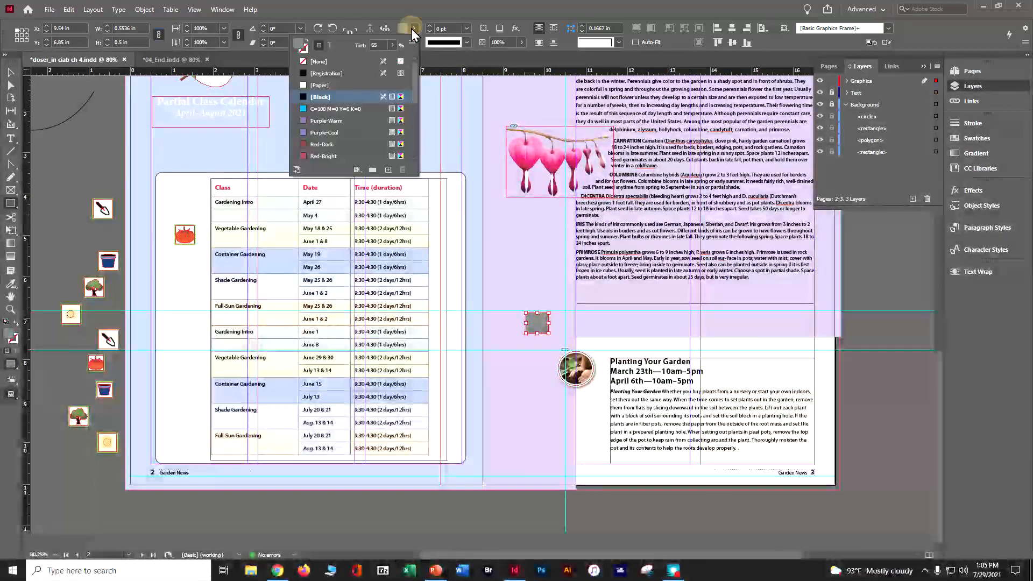
{"action": "left_click", "coordinate": [319, 86]}
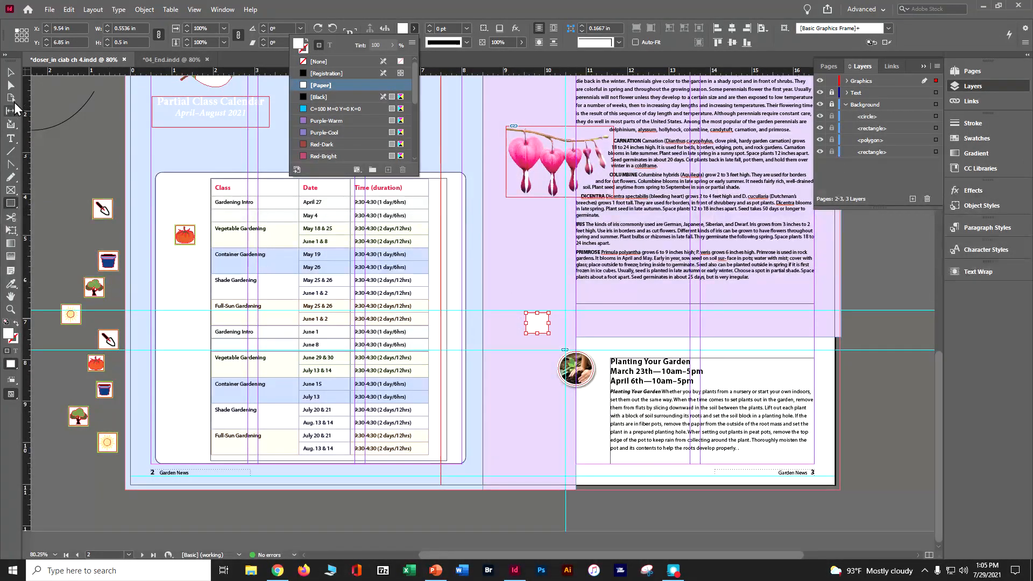
{"action": "left_click", "coordinate": [11, 74]}
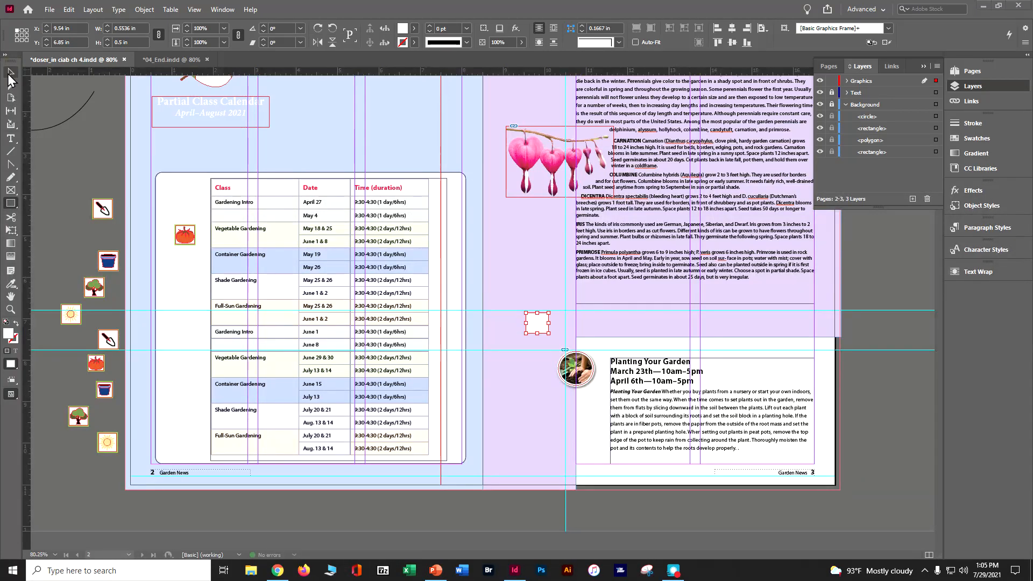
{"action": "left_click", "coordinate": [141, 12]}
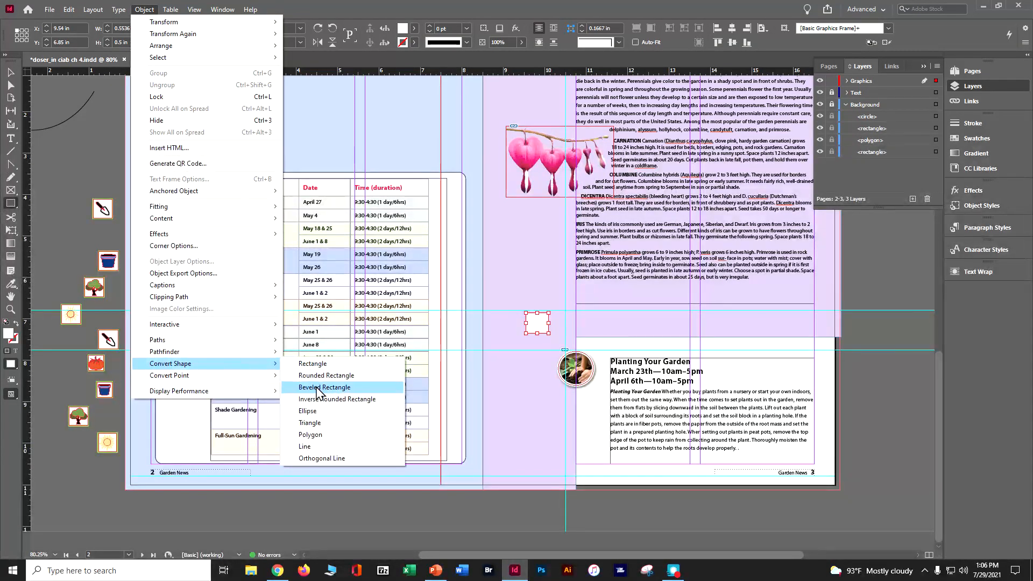
{"action": "left_click", "coordinate": [322, 411]}
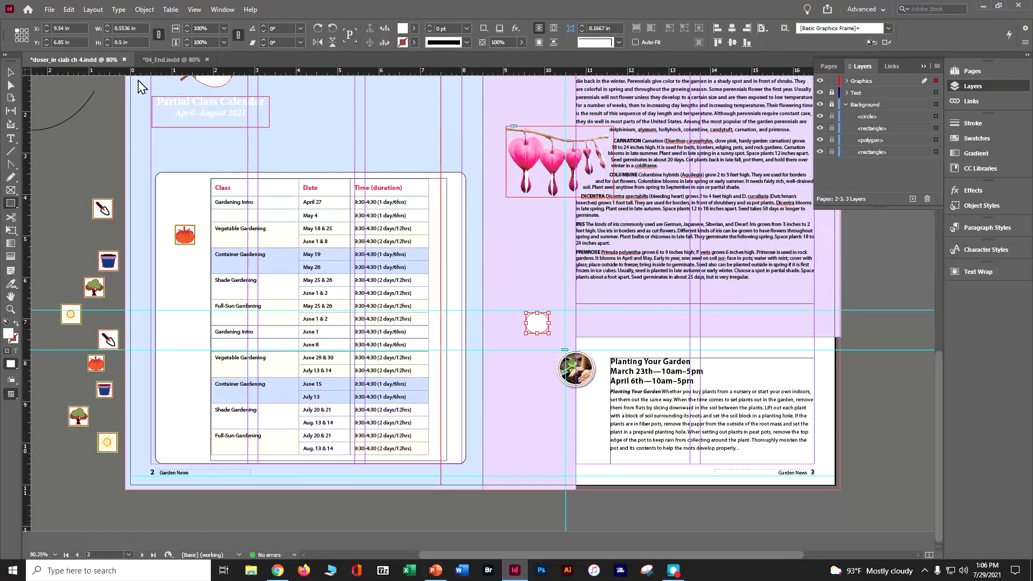
Make the ellipse 0.5 in wide and 0.5 in high, releasing the width-height proportion link for the height and restoring it
{"action": "triple_click", "coordinate": [124, 27]}
{"action": "type", "text": ".5"}
{"action": "key", "text": "Return"}
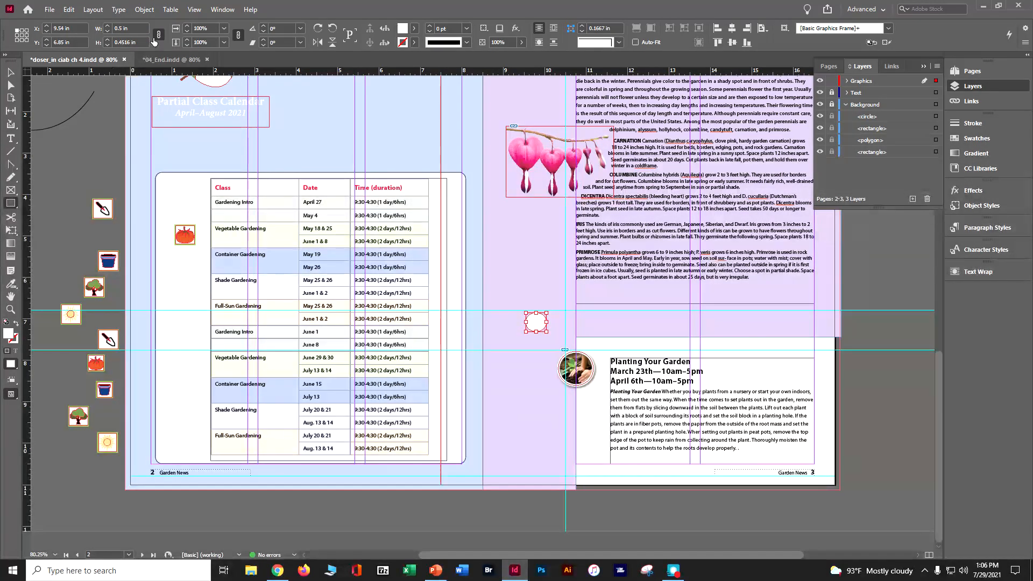
{"action": "left_click", "coordinate": [160, 35]}
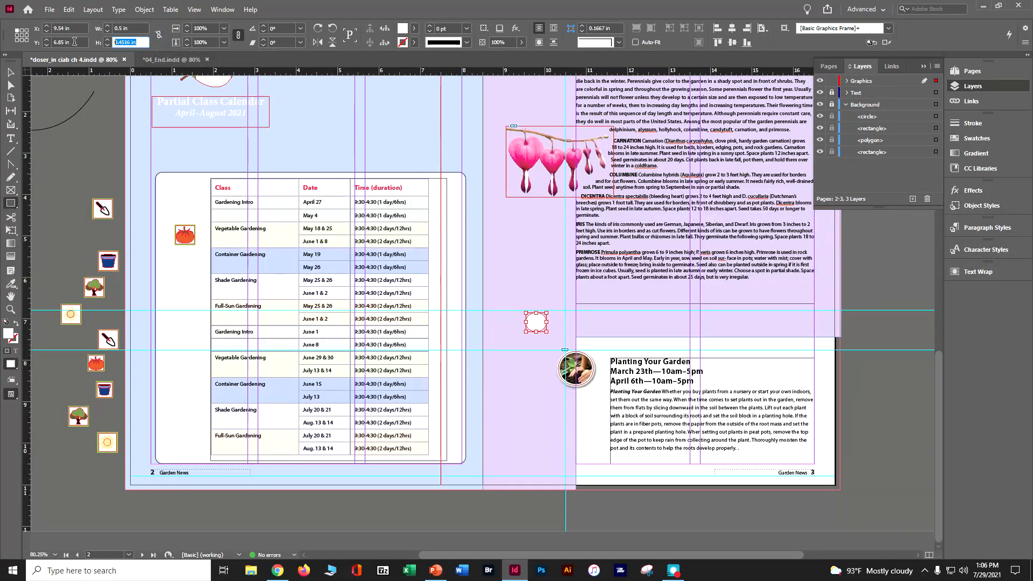
{"action": "key", "text": "Return"}
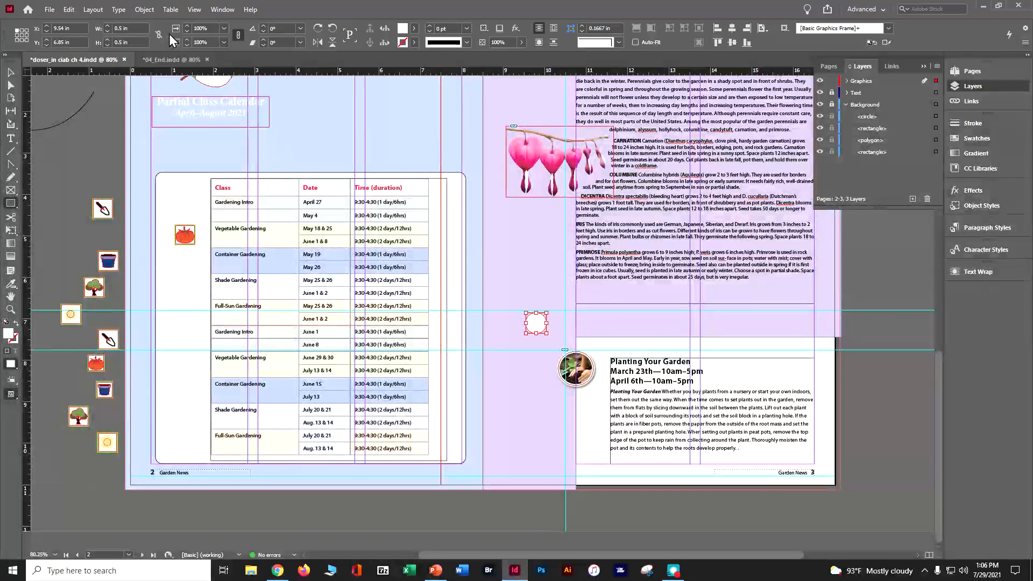
{"action": "left_click", "coordinate": [160, 35]}
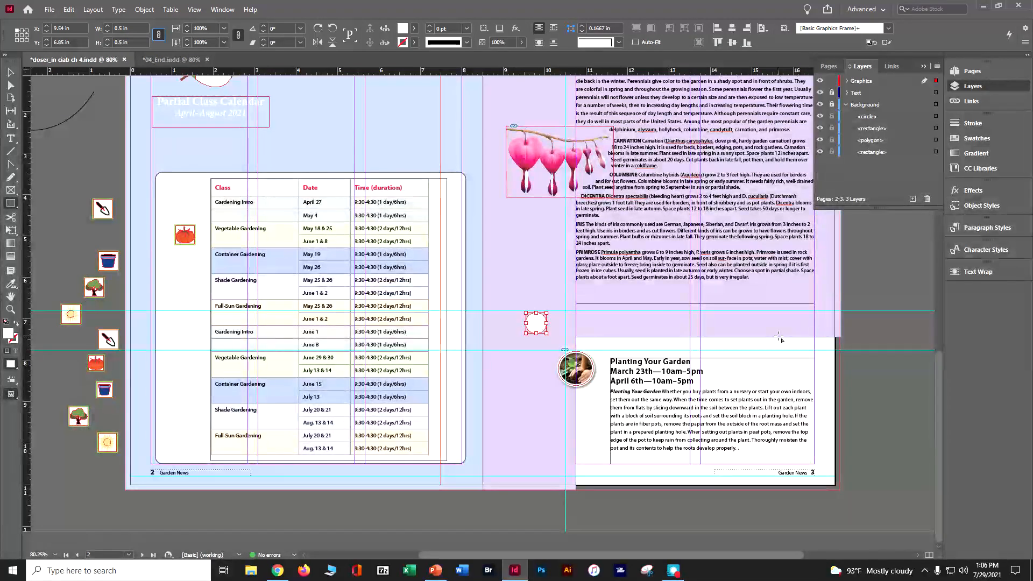
Step and repeat the white circle 12 times with a vertical offset of 0 in and a horizontal offset of 0.625 in
{"action": "left_click", "coordinate": [69, 9]}
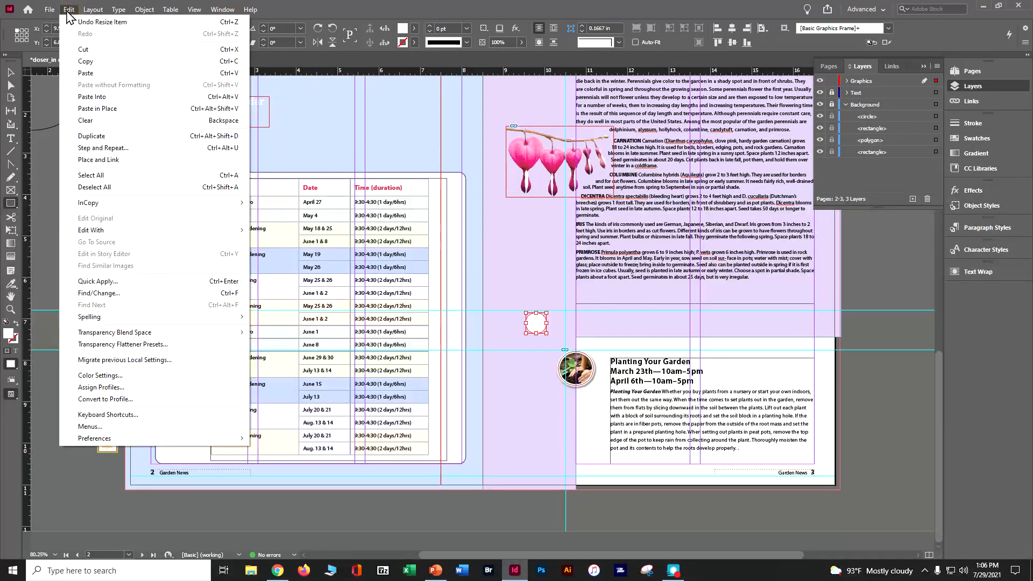
{"action": "left_click", "coordinate": [103, 151]}
{"action": "left_click_drag", "start_coordinate": [487, 226], "coordinate": [358, 163]}
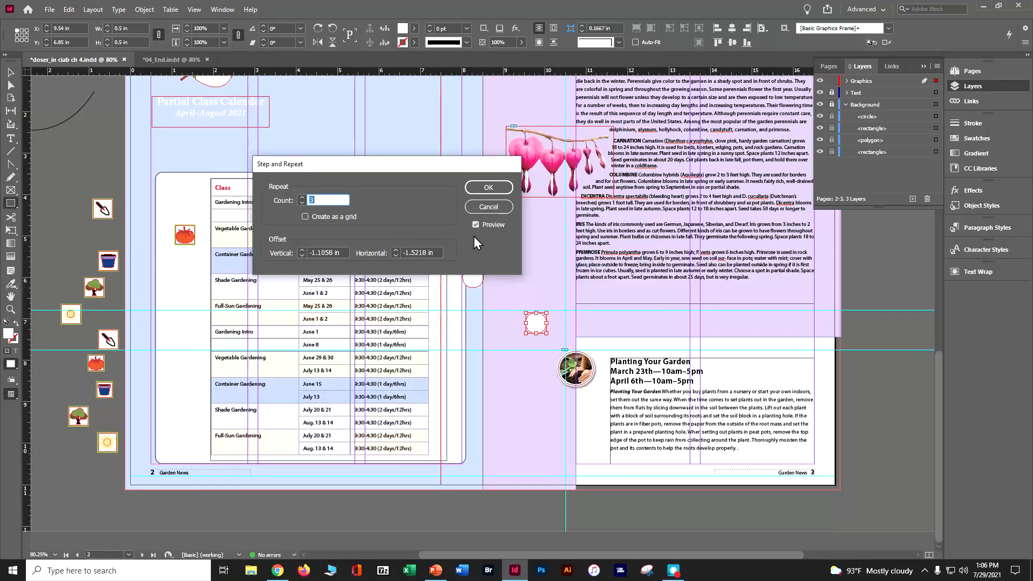
{"action": "left_click", "coordinate": [337, 252]}
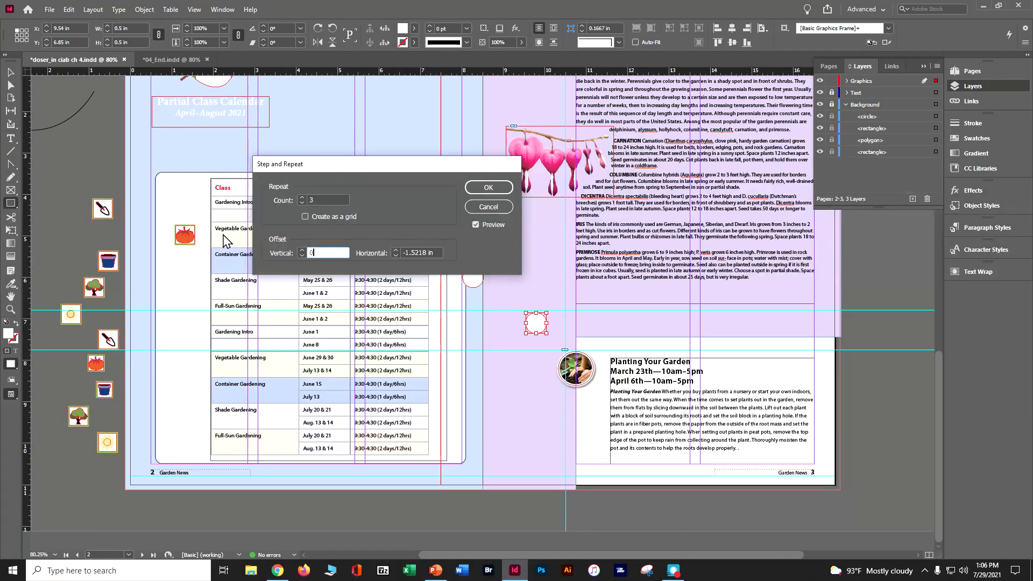
{"action": "type", "text": "0"}
{"action": "key", "text": "Tab"}
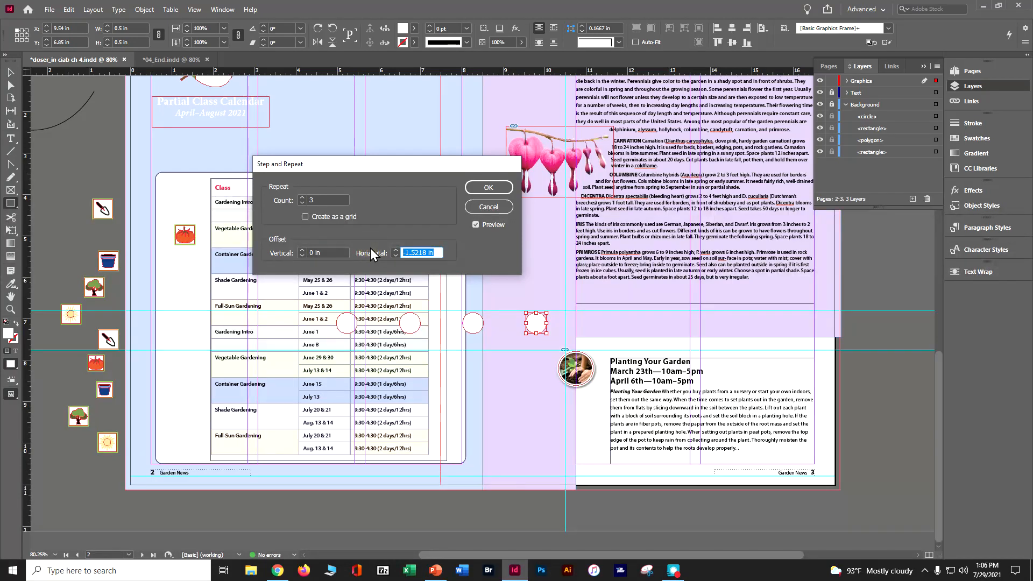
{"action": "type", "text": ".625"}
{"action": "left_click", "coordinate": [312, 200]}
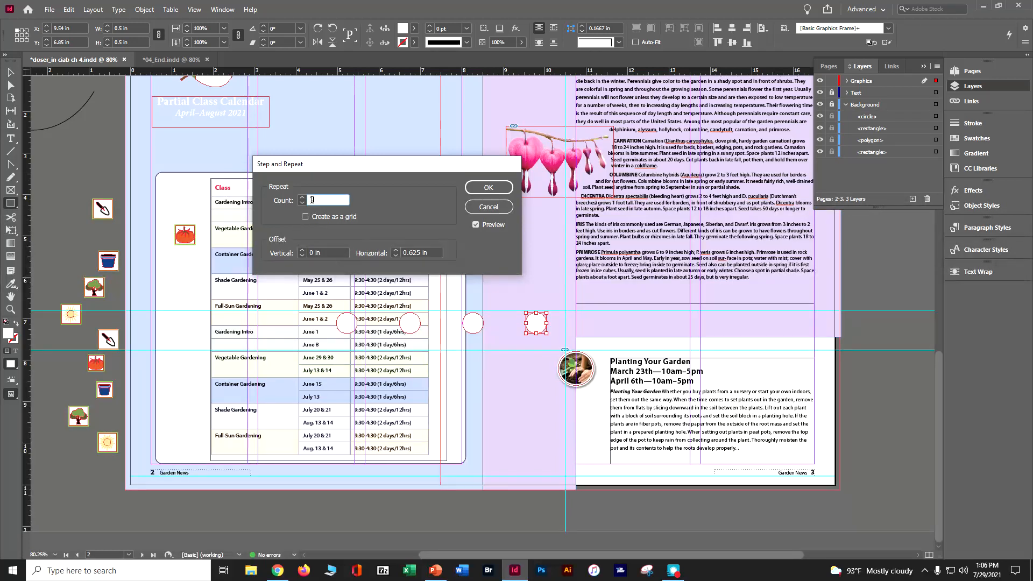
{"action": "type", "text": "12"}
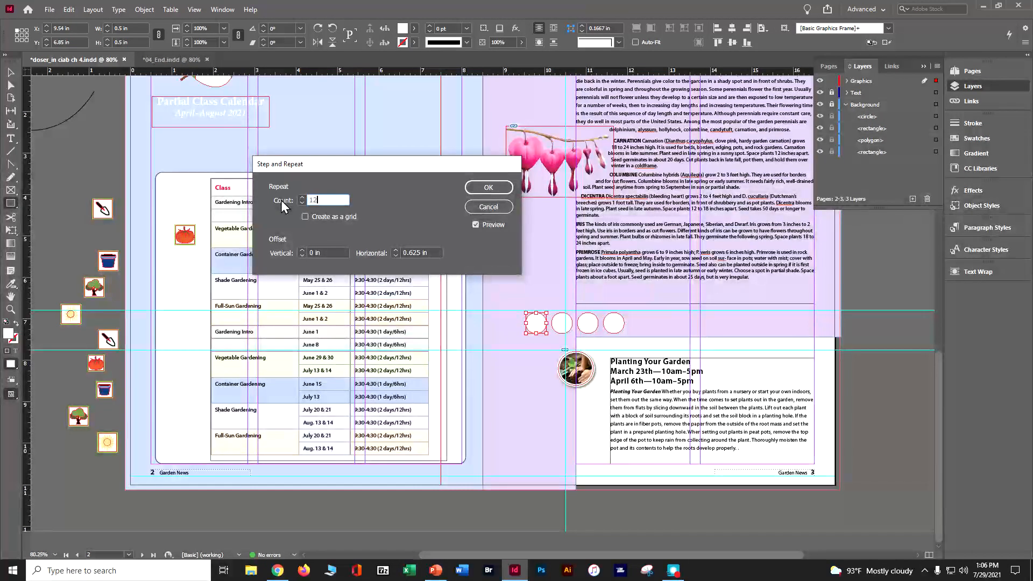
{"action": "key", "text": "Tab"}
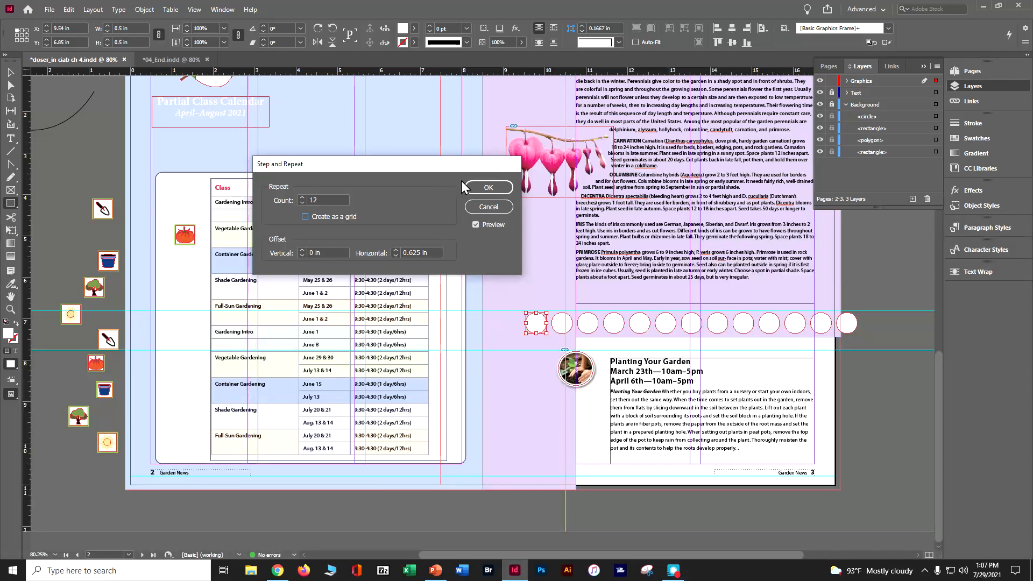
{"action": "left_click", "coordinate": [476, 188]}
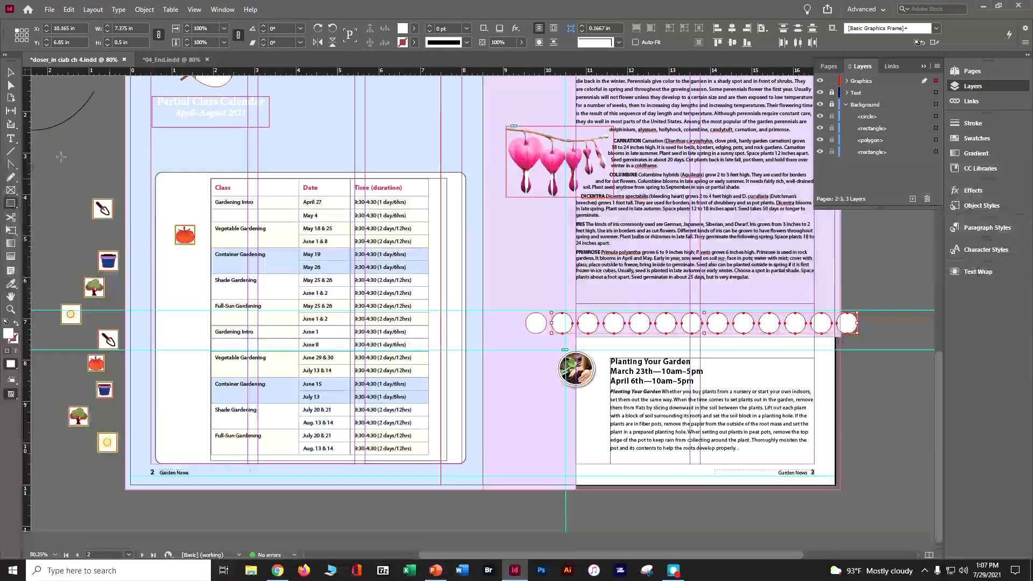
Delete the leftmost circle of the row and the third circle from its right end
{"action": "left_click", "coordinate": [11, 72]}
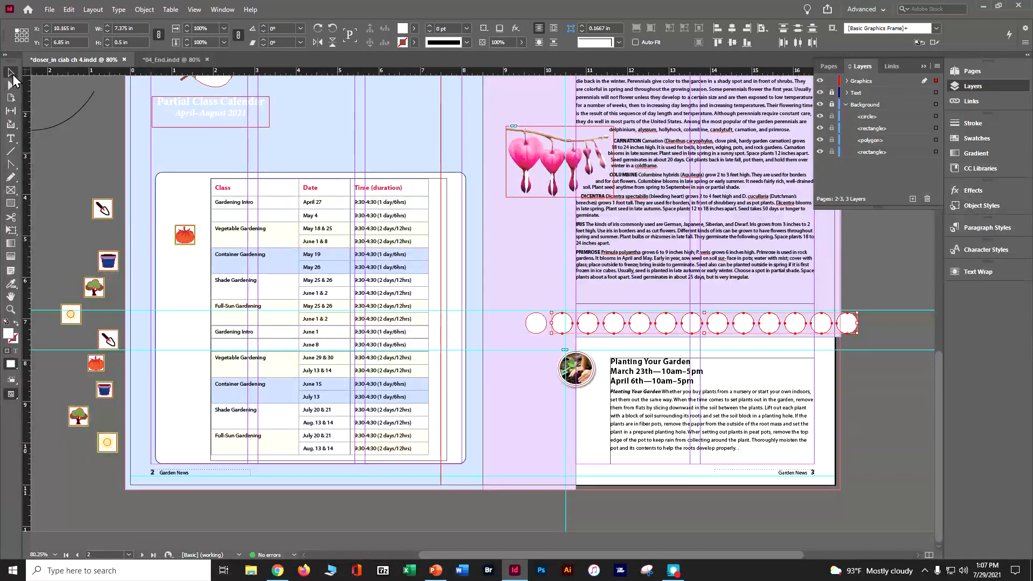
{"action": "left_click", "coordinate": [859, 490]}
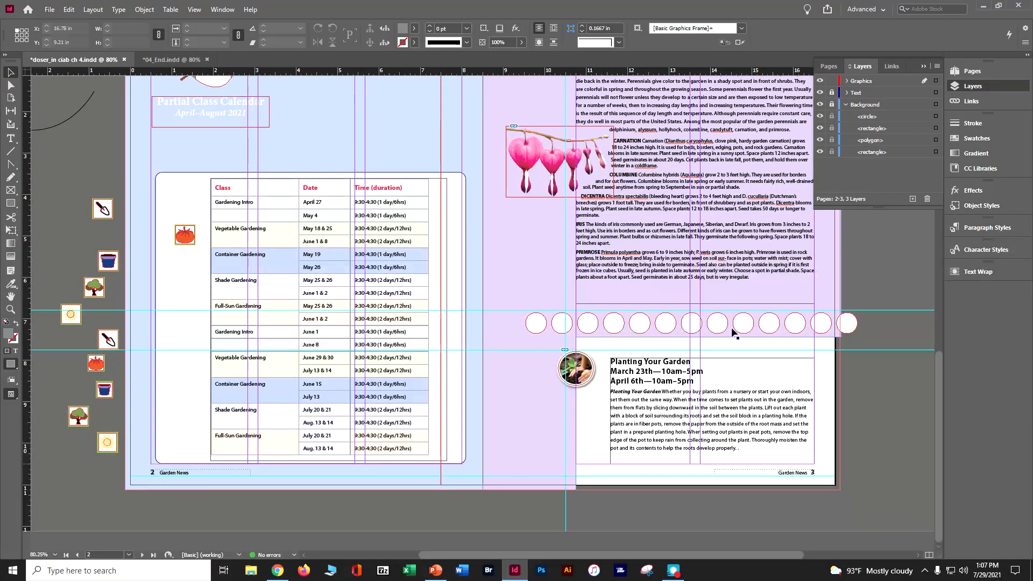
{"action": "left_click", "coordinate": [530, 329]}
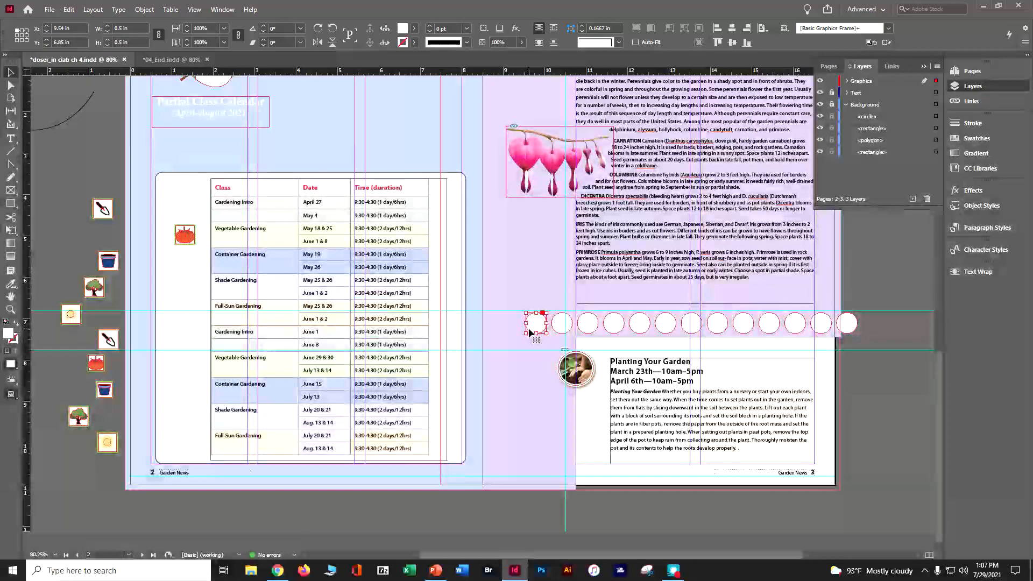
{"action": "key", "text": "Delete"}
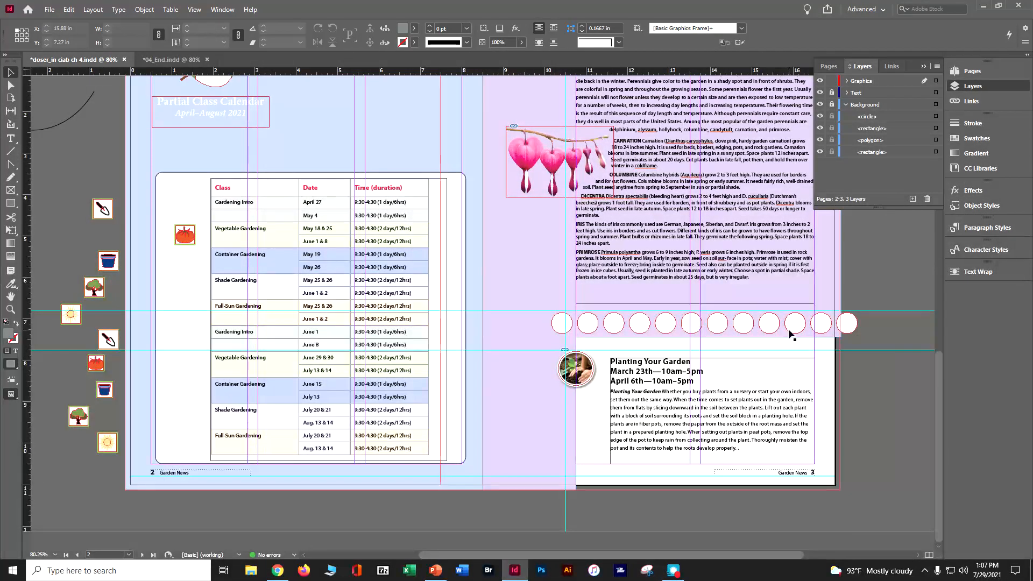
{"action": "left_click", "coordinate": [790, 332]}
{"action": "key", "text": "Delete"}
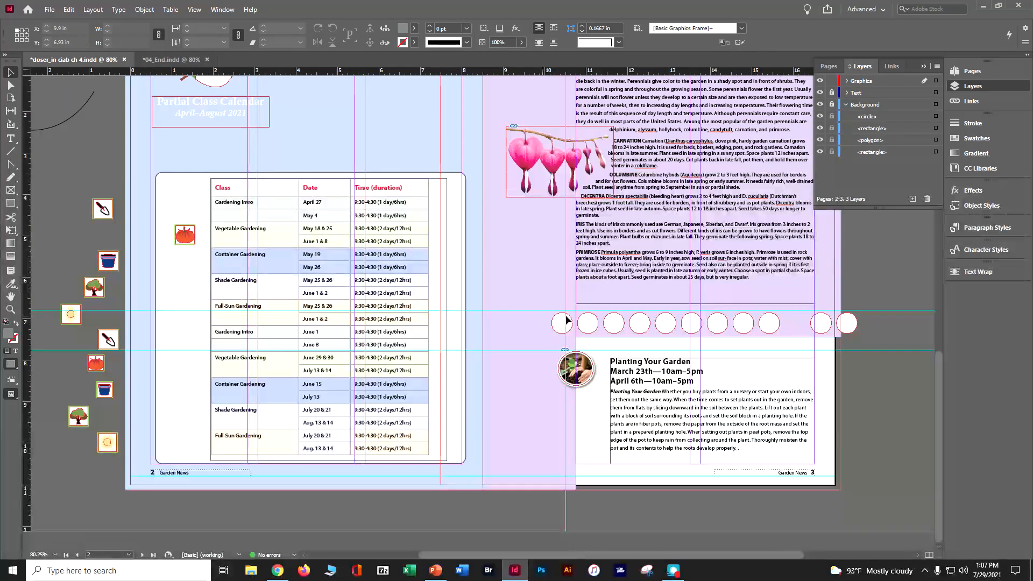
Select all remaining circles, display the Align options docked below Text Wrap, and close the leftover Pathfinder window
{"action": "left_click_drag", "start_coordinate": [879, 315], "coordinate": [860, 356]}
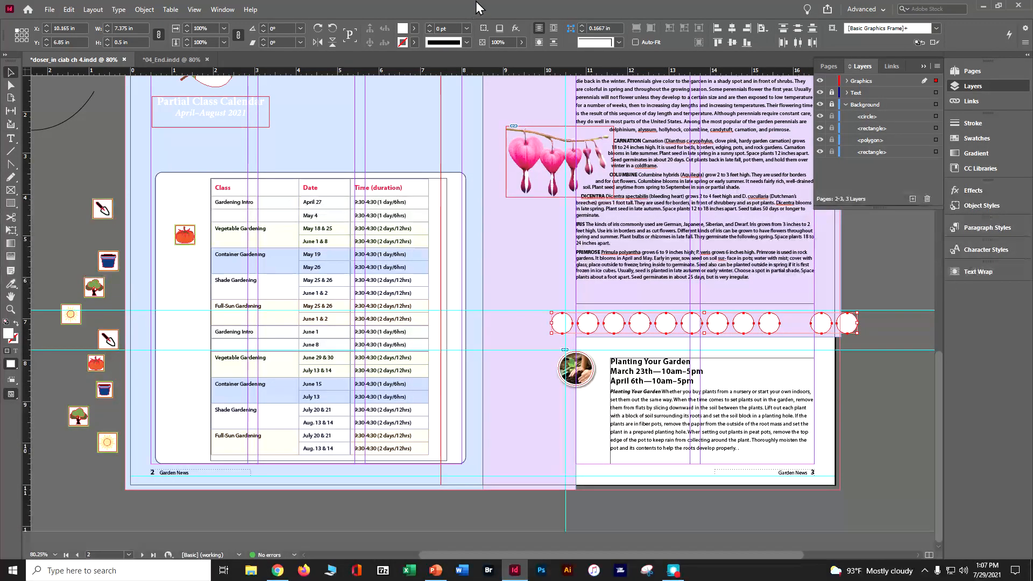
{"action": "left_click", "coordinate": [222, 10]}
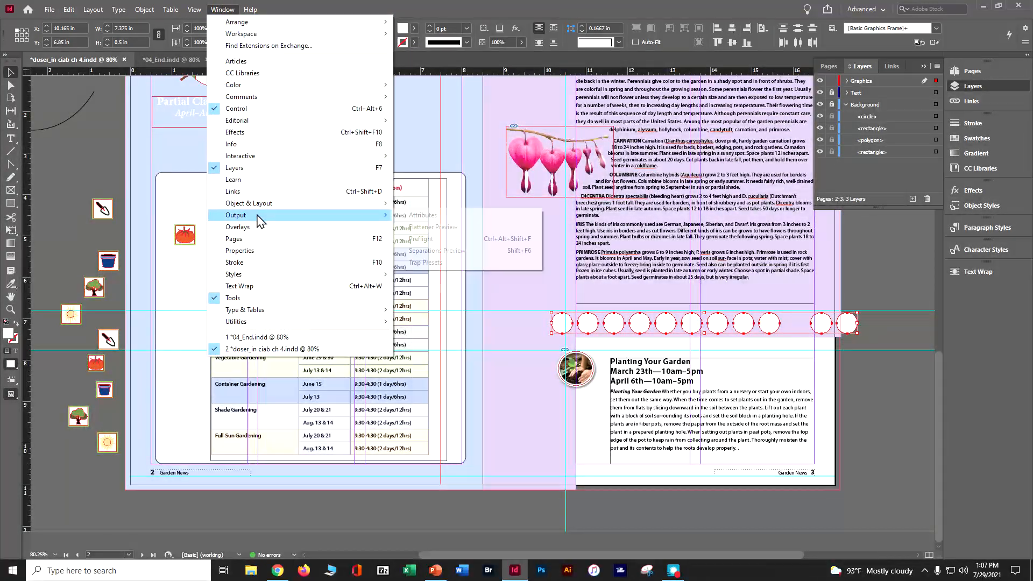
{"action": "mouse_move", "coordinate": [260, 205]}
{"action": "left_click", "coordinate": [417, 204]}
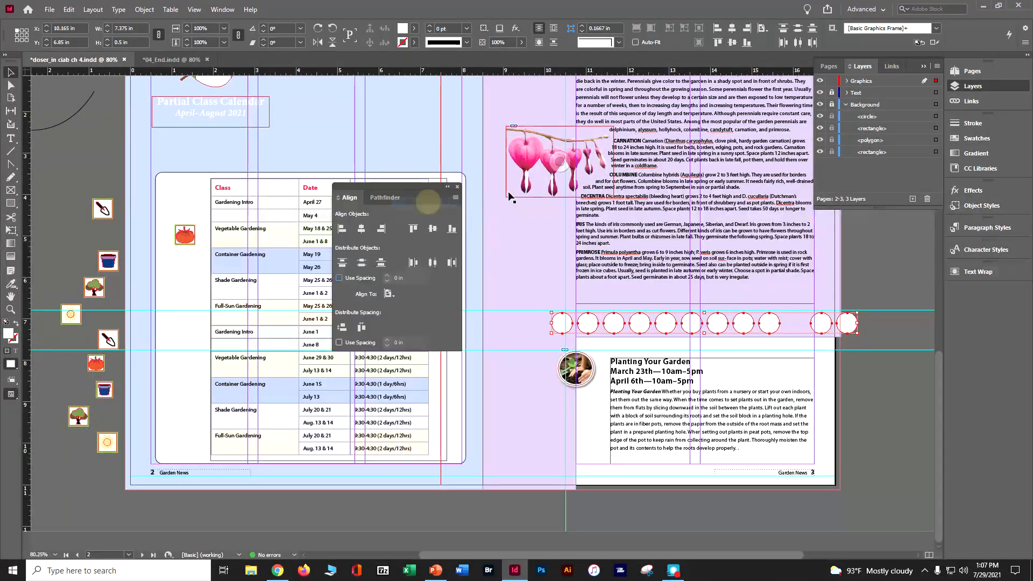
{"action": "left_click_drag", "start_coordinate": [353, 200], "coordinate": [960, 295]}
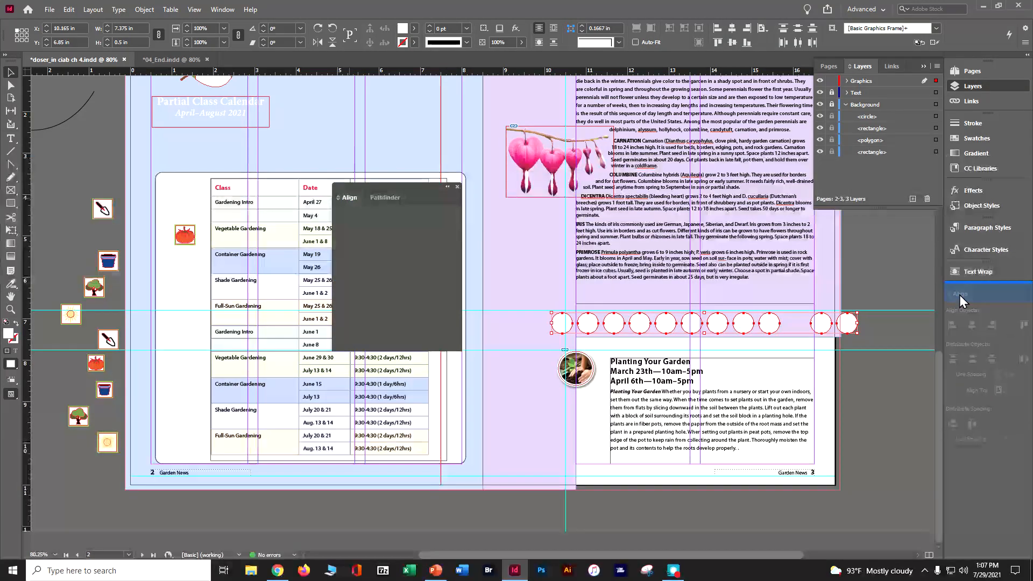
{"action": "left_click", "coordinate": [960, 295]}
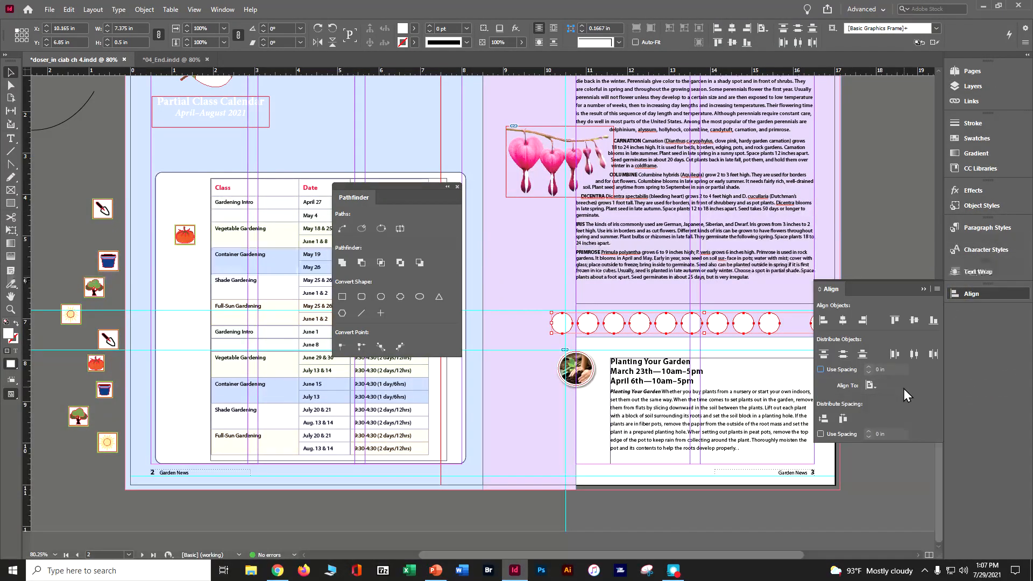
{"action": "left_click", "coordinate": [457, 186]}
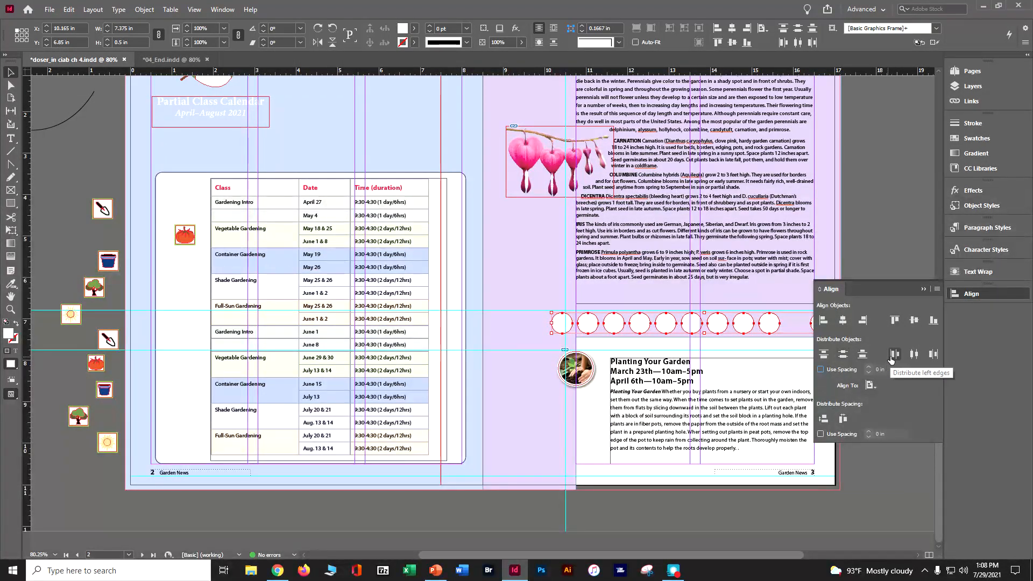
Distribute the circles by their horizontal centers and move the row right to X 8.9 in
{"action": "left_click", "coordinate": [913, 354]}
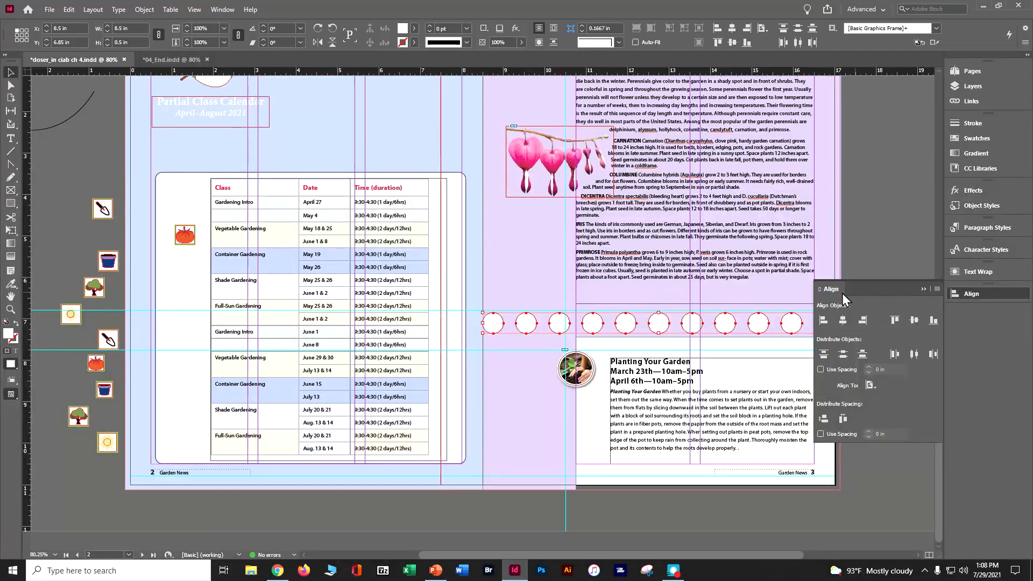
{"action": "left_click", "coordinate": [923, 289]}
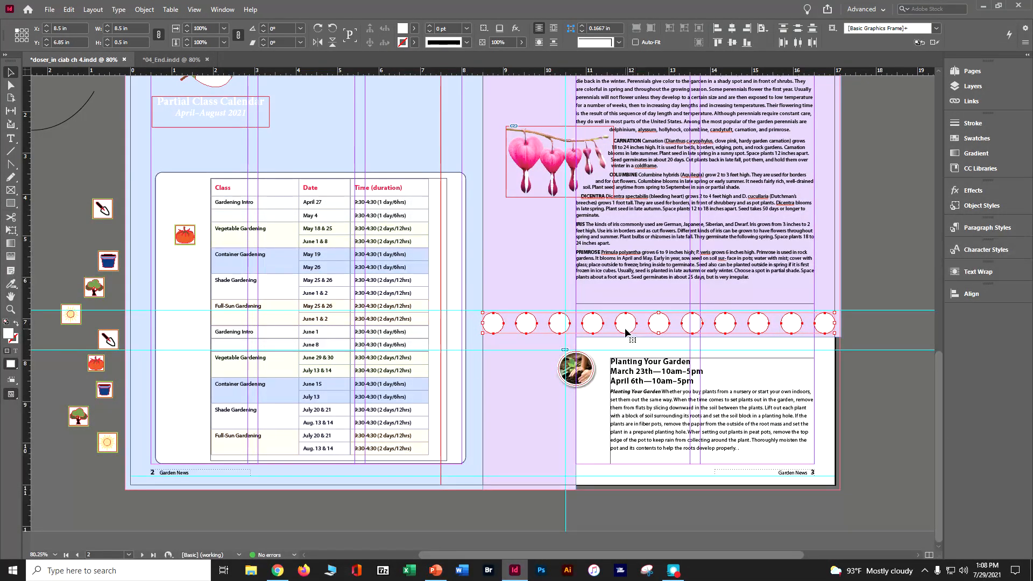
{"action": "mouse_move", "coordinate": [628, 332]}
{"action": "left_mouse_down"}
{"action": "mouse_move", "coordinate": [649, 332]}
{"action": "mouse_move", "coordinate": [640, 333]}
{"action": "left_mouse_up"}
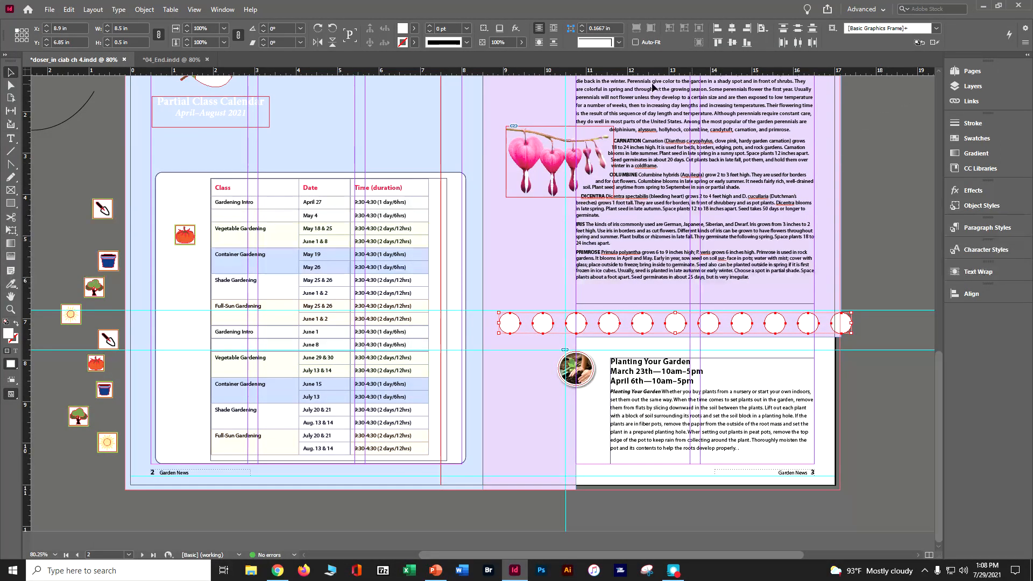
Show the Properties options and convert all the selected circles to triangles
{"action": "left_click", "coordinate": [227, 11]}
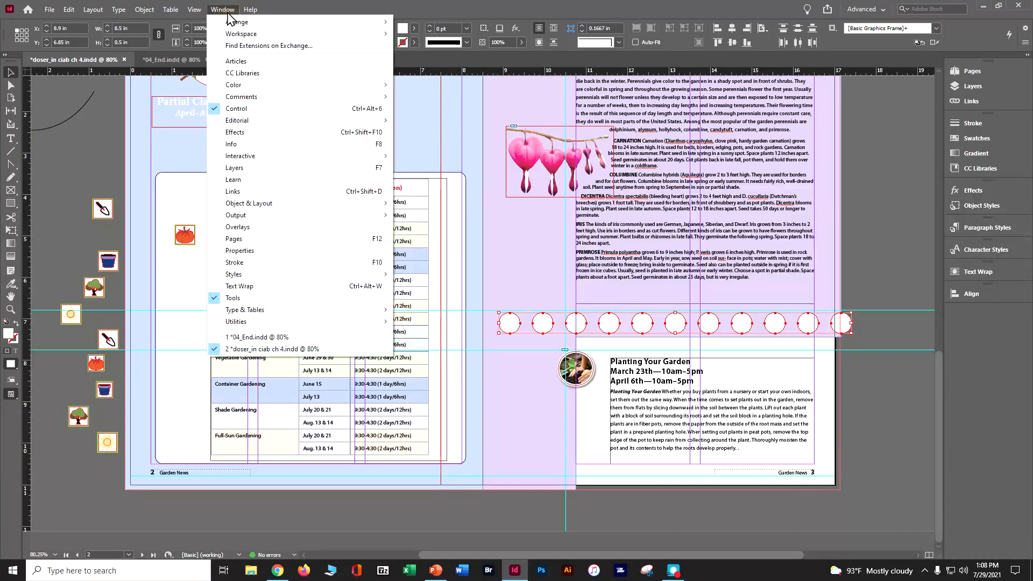
{"action": "left_click", "coordinate": [239, 250]}
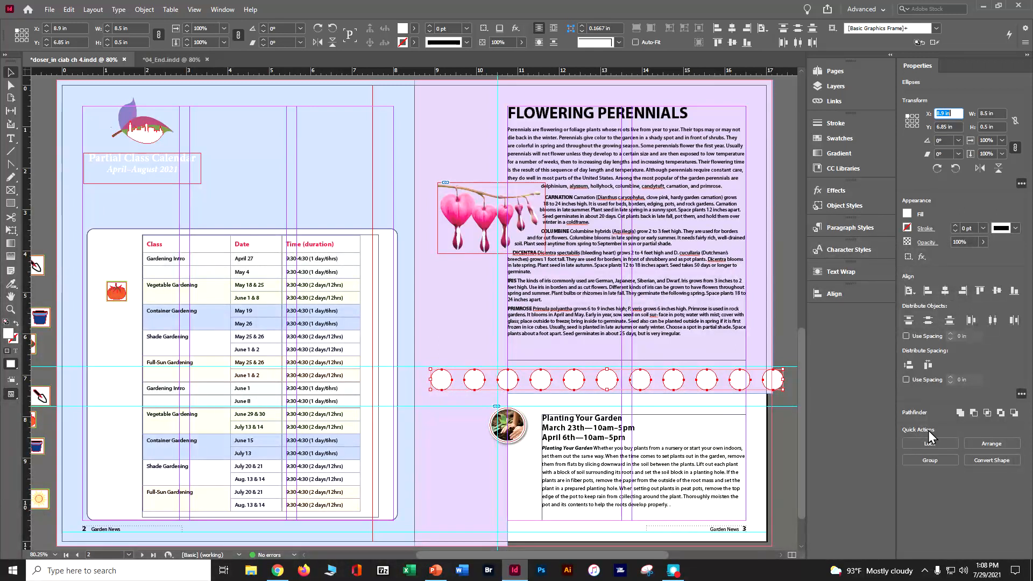
{"action": "left_click", "coordinate": [983, 461]}
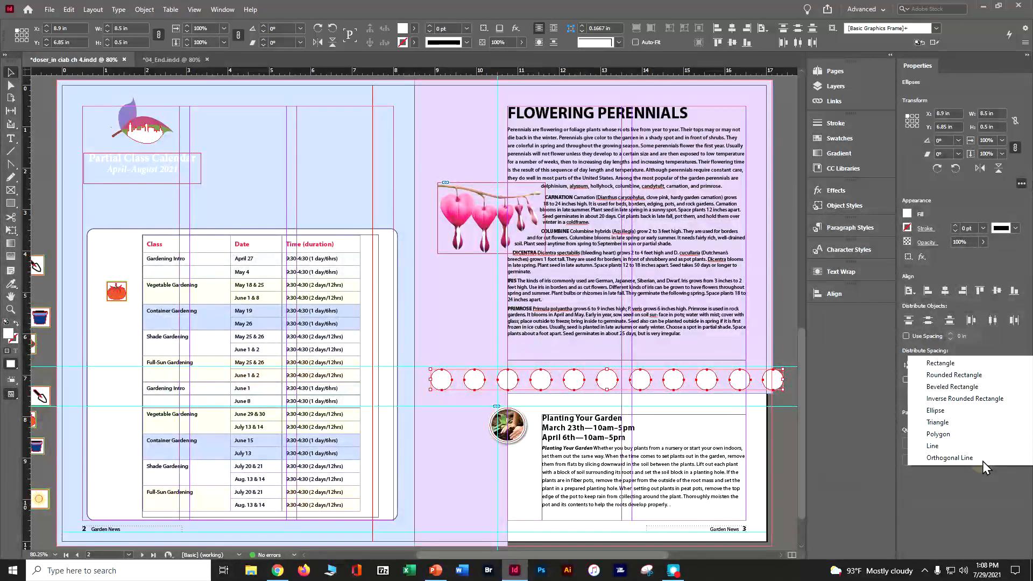
{"action": "left_click", "coordinate": [958, 422]}
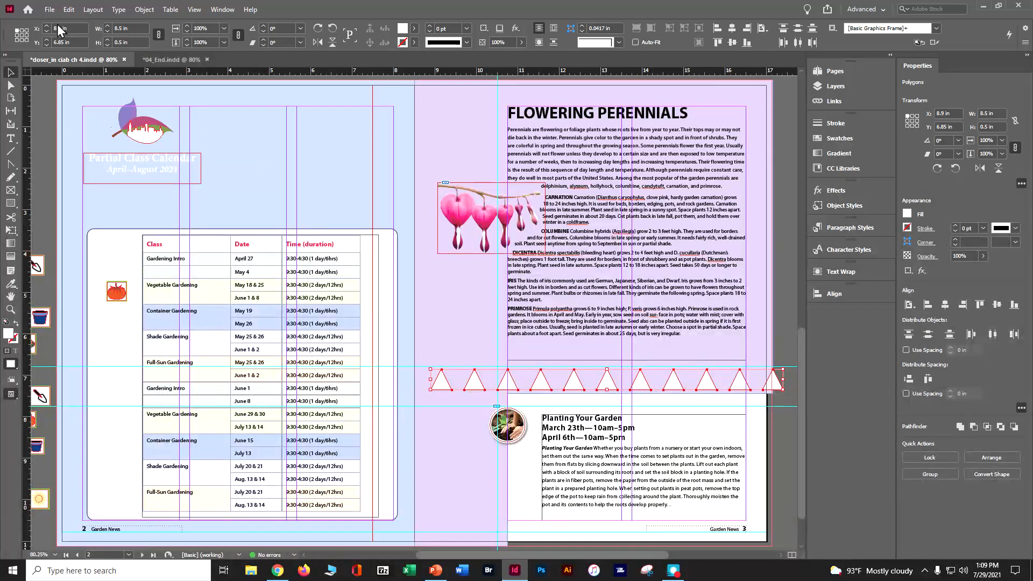
Deselect the row of triangles and save the document
{"action": "left_click", "coordinate": [49, 9]}
{"action": "mouse_move", "coordinate": [69, 9]}
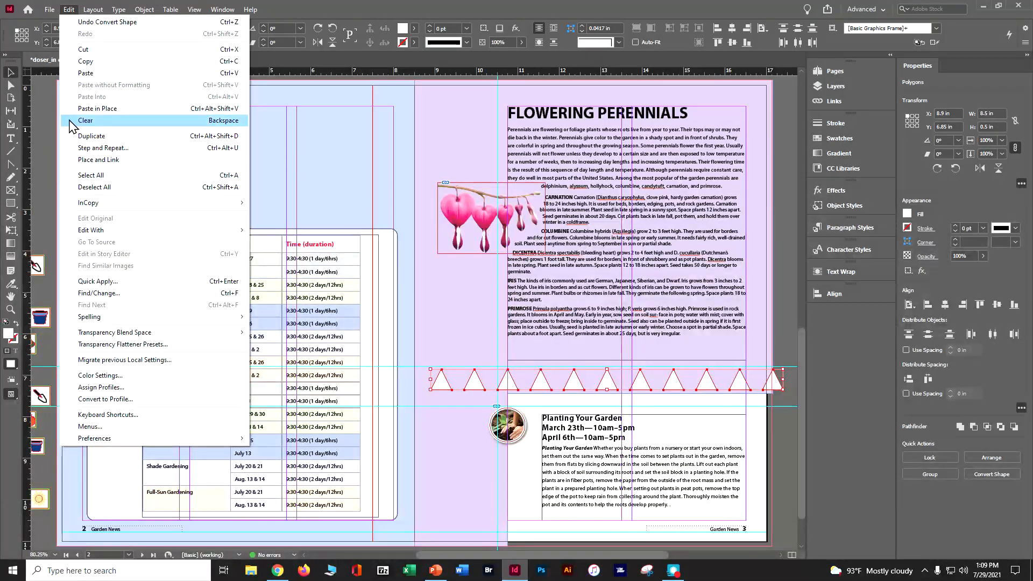
{"action": "left_click", "coordinate": [81, 186]}
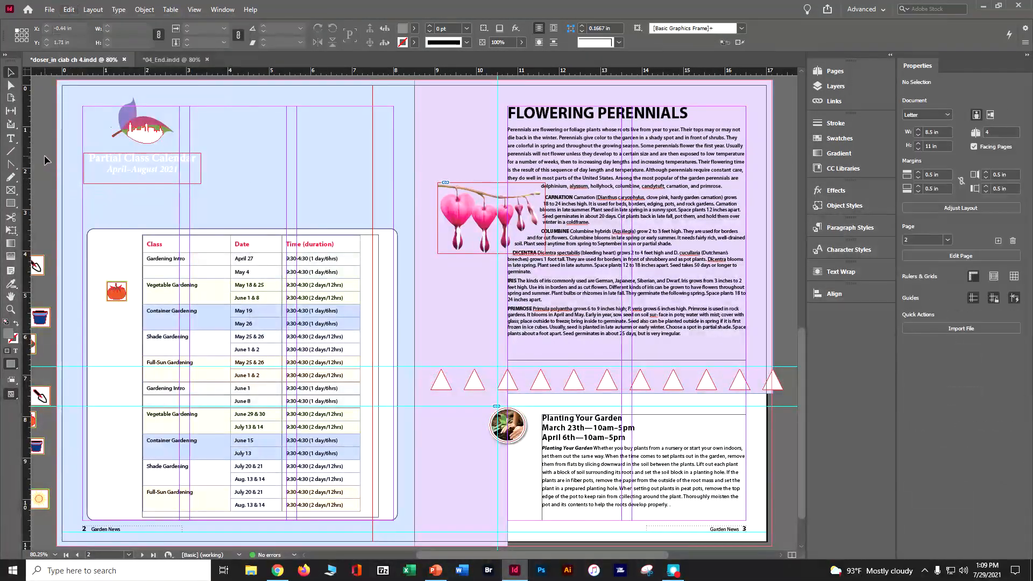
{"action": "key", "text": "ctrl+s"}
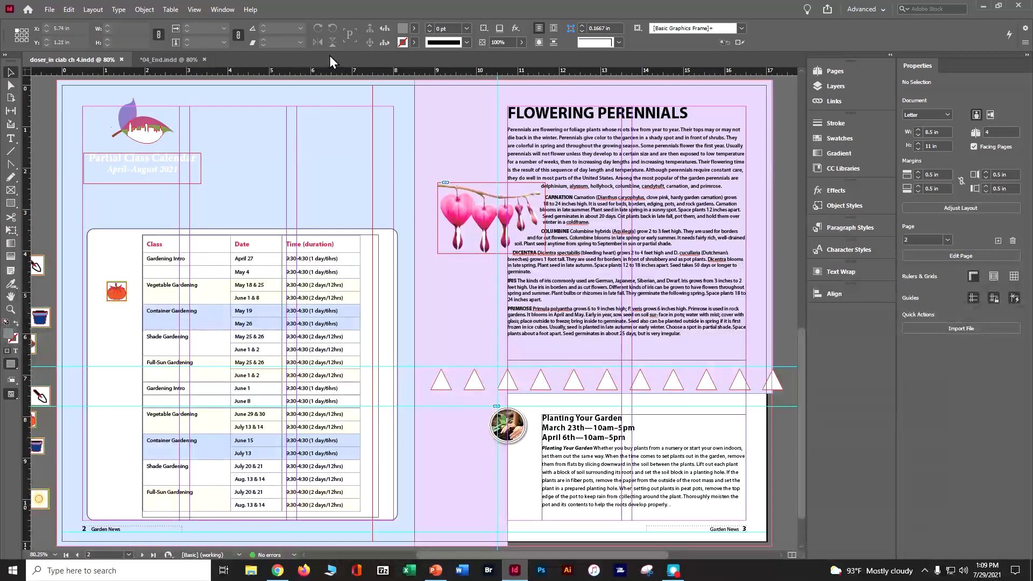
Go to page 1, unlock the Text layer and expand its list of objects
{"action": "left_click", "coordinate": [833, 74]}
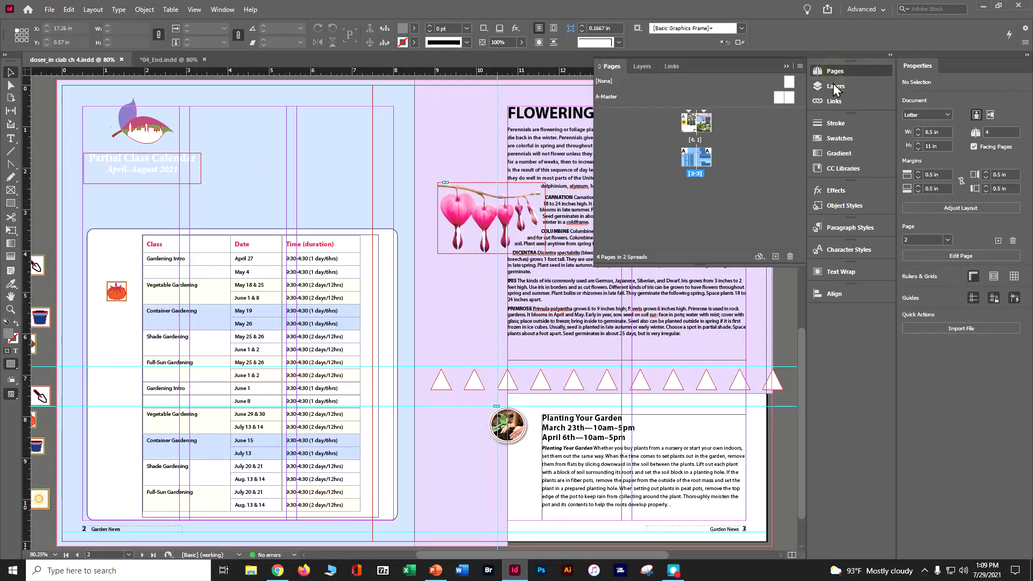
{"action": "double_click", "coordinate": [706, 126]}
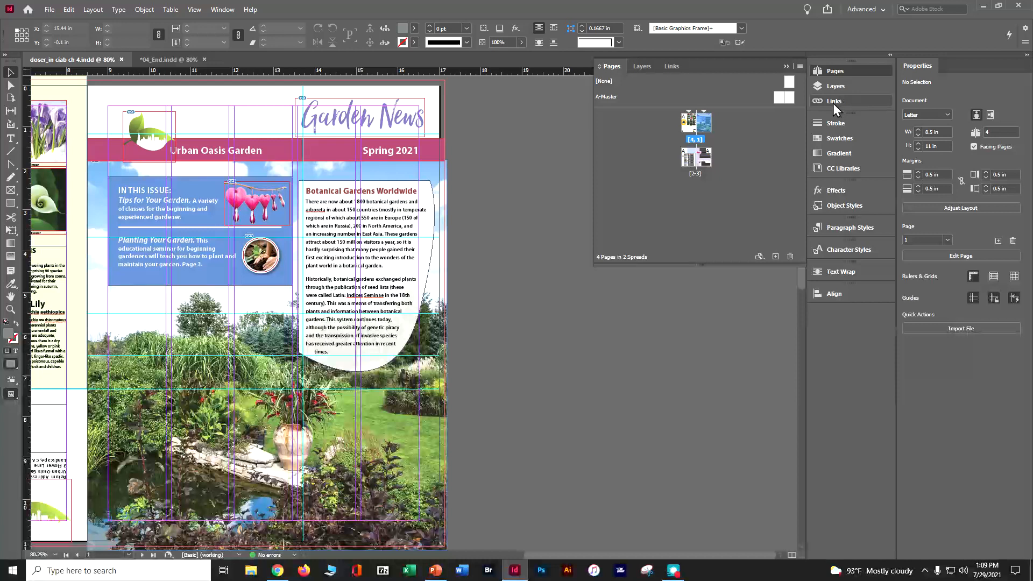
{"action": "left_click", "coordinate": [832, 88]}
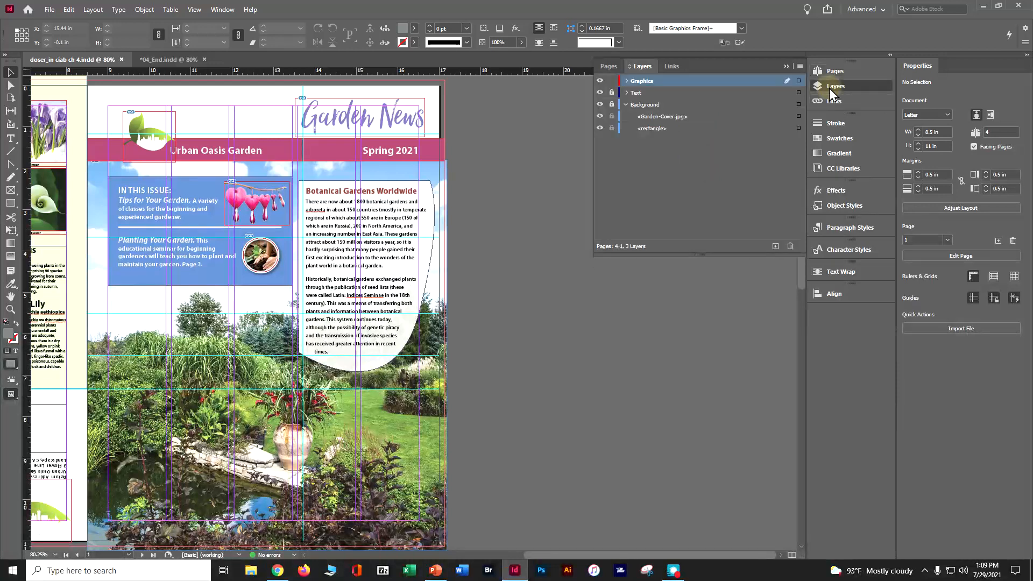
{"action": "left_click", "coordinate": [611, 93]}
{"action": "left_click", "coordinate": [627, 93]}
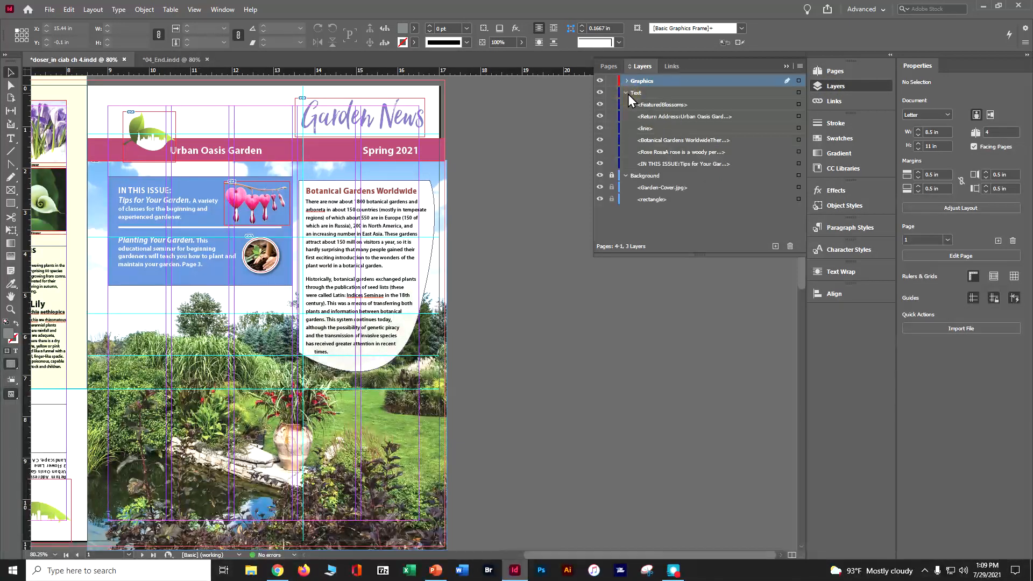
Select the blue IN THIS ISSUE text frame on page 1, collapse the layer list and enter corner editing for the frame
{"action": "left_click", "coordinate": [142, 208]}
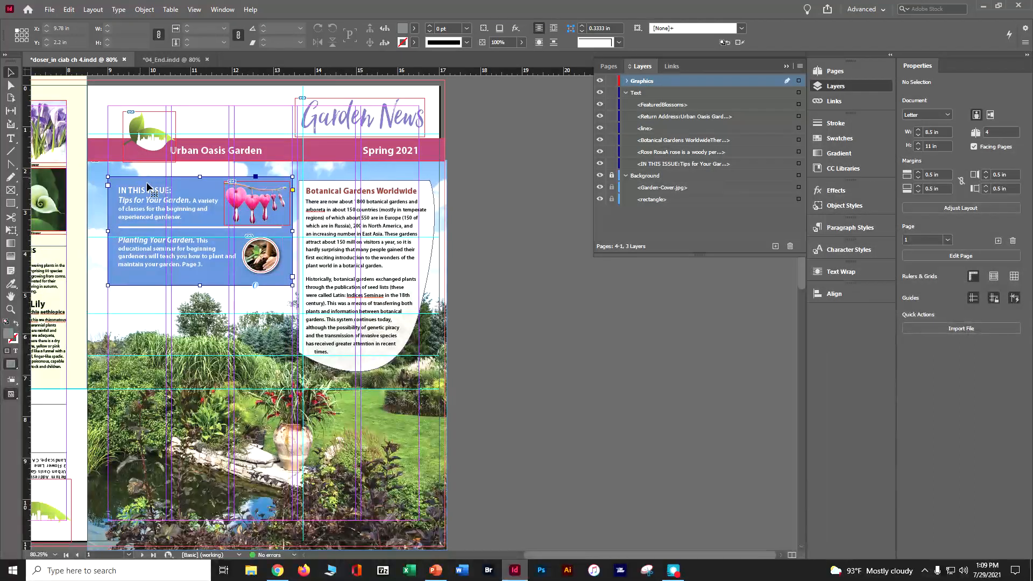
{"action": "left_click", "coordinate": [149, 186]}
{"action": "key", "text": "ctrl+="}
{"action": "key", "text": "ctrl+="}
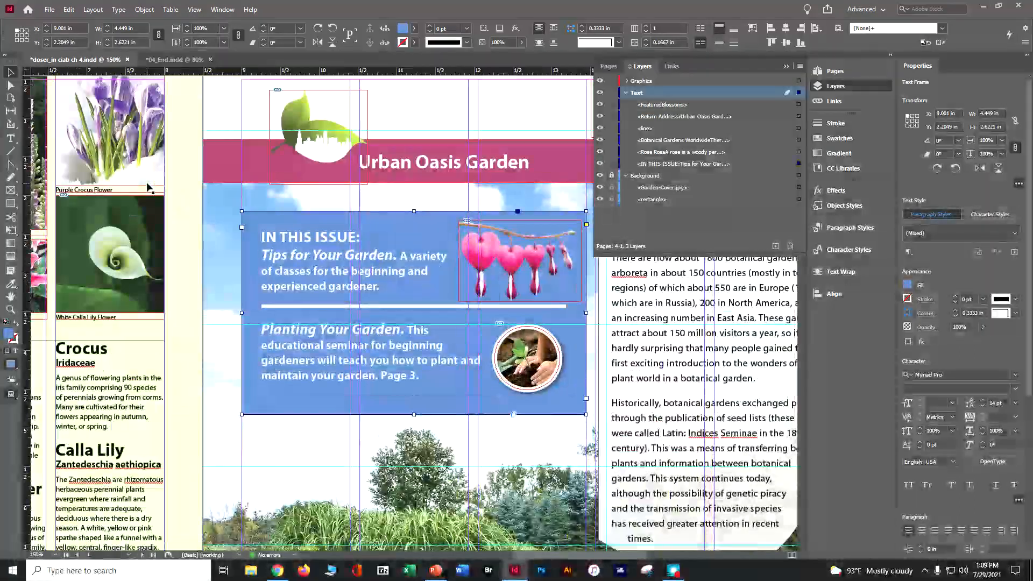
{"action": "left_click", "coordinate": [786, 66]}
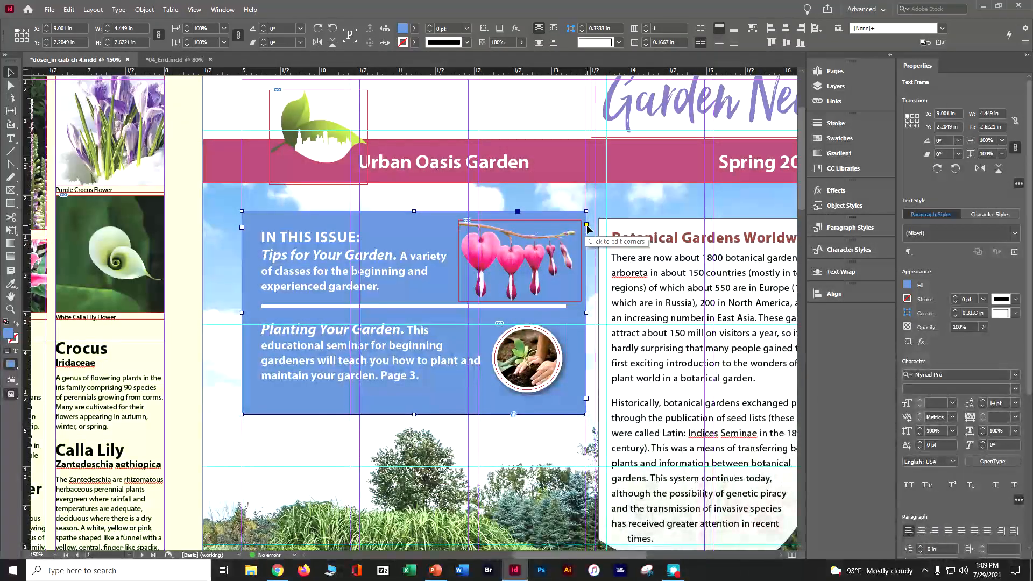
{"action": "left_click", "coordinate": [586, 225]}
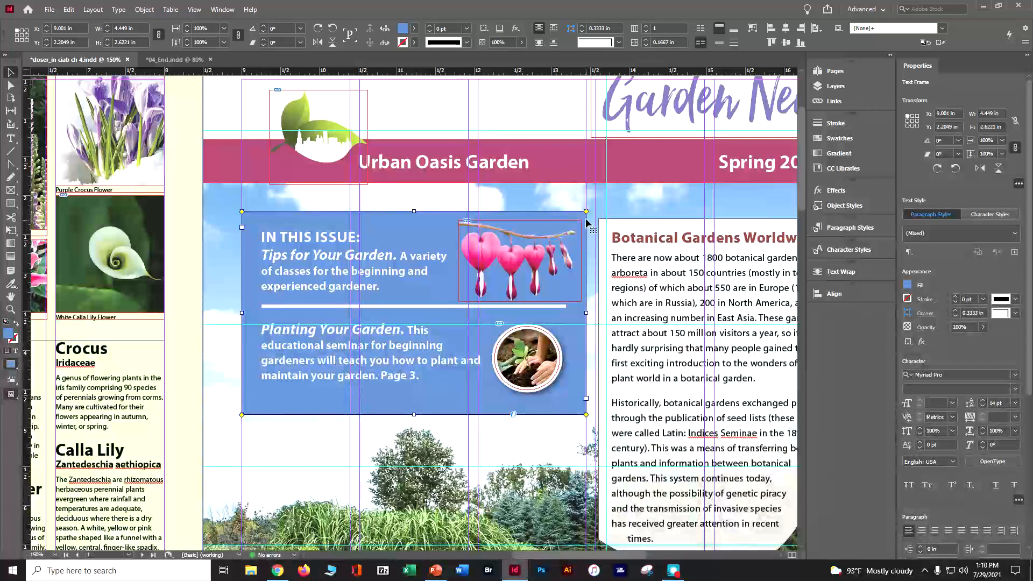
Try to resize the upper-right corner of the IN THIS ISSUE text frame, and reselect the whole frame with the Selection tool
{"action": "mouse_move", "coordinate": [587, 219]}
{"action": "left_mouse_down"}
{"action": "mouse_move", "coordinate": [579, 243]}
{"action": "mouse_move", "coordinate": [590, 214]}
{"action": "left_mouse_up"}
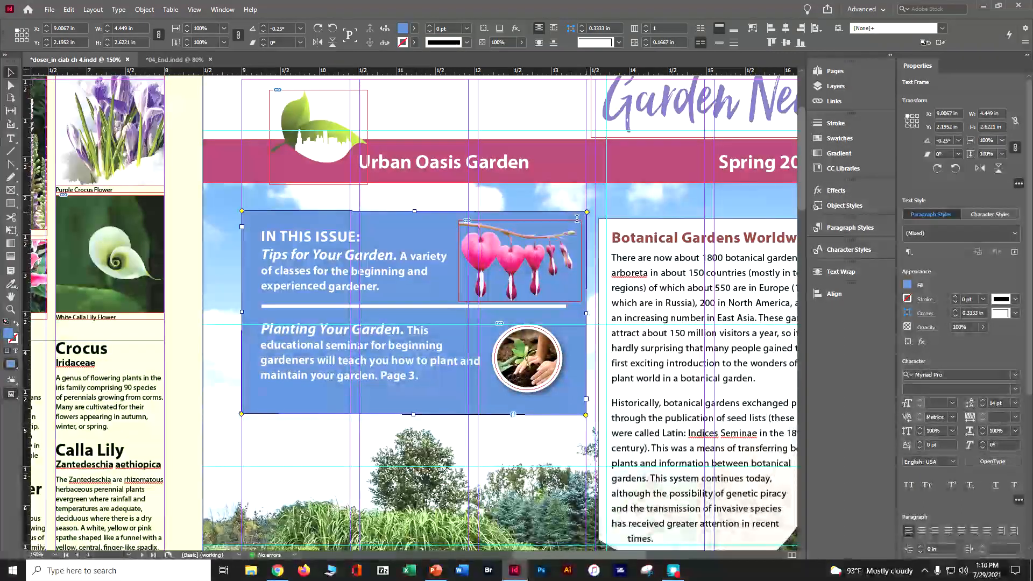
{"action": "double_click", "coordinate": [576, 218]}
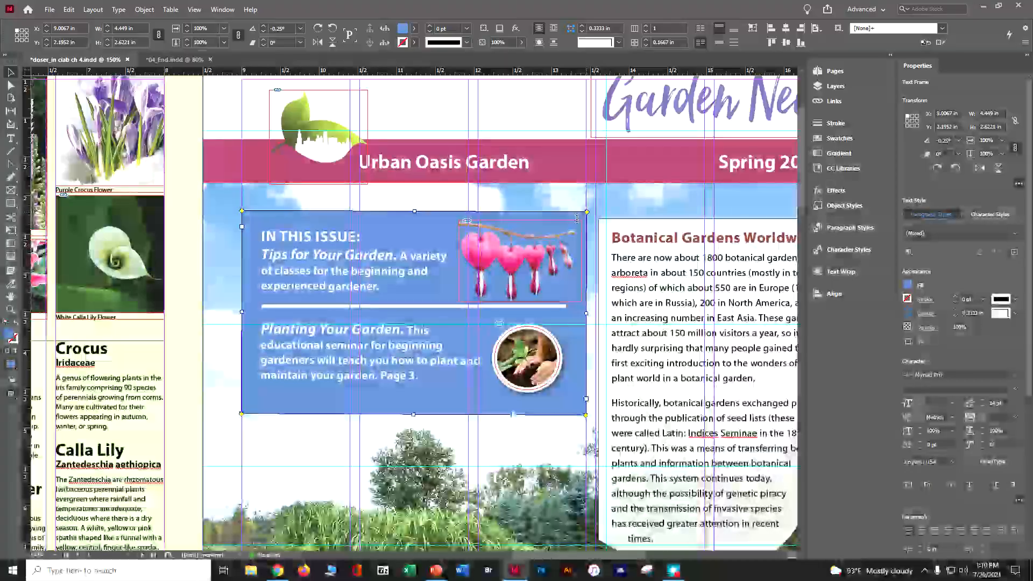
{"action": "key", "text": "ctrl+equal"}
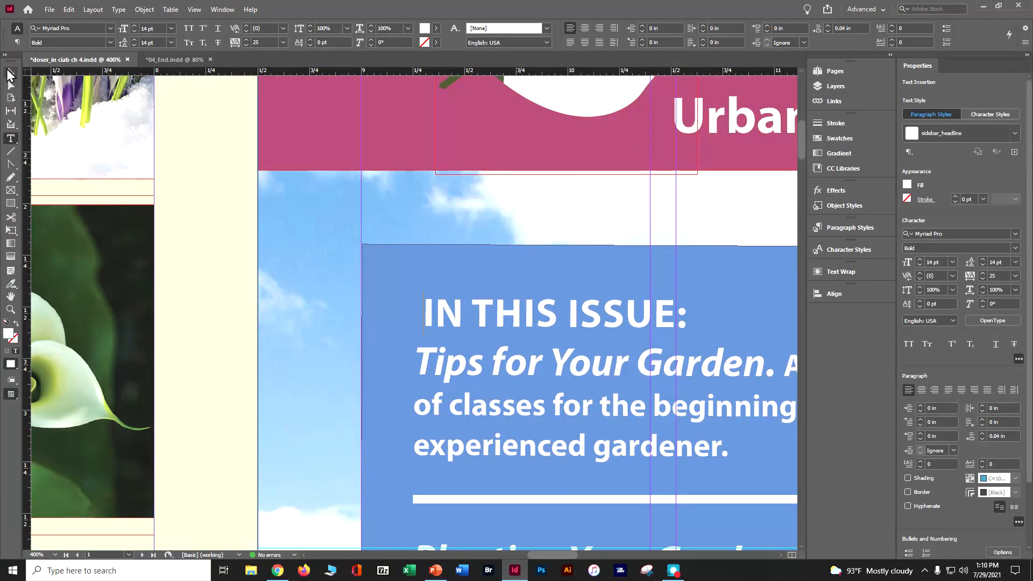
{"action": "left_click", "coordinate": [11, 73]}
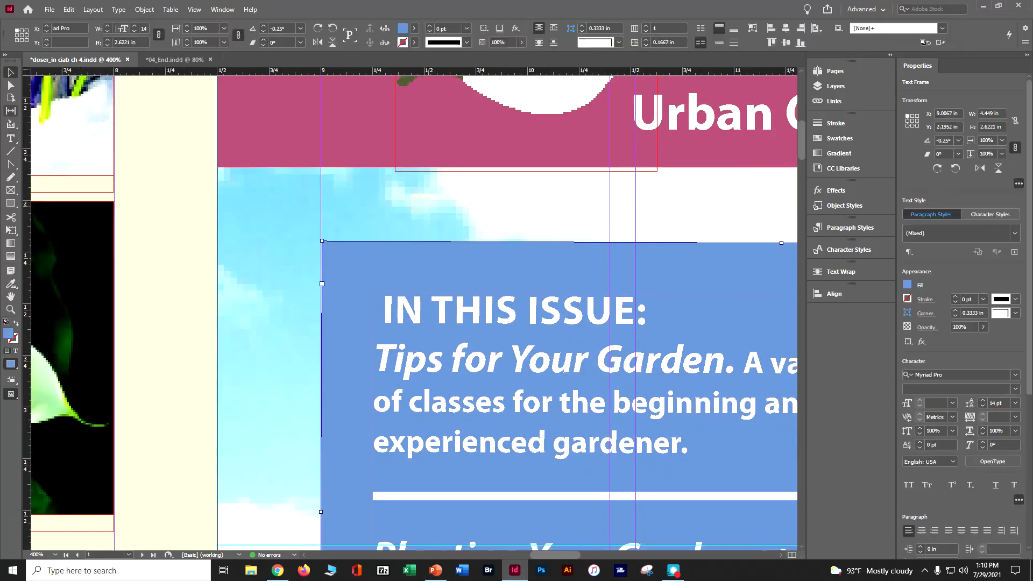
{"action": "scroll", "coordinate": [551, 186], "scroll_direction": "right", "scroll_amount": 10}
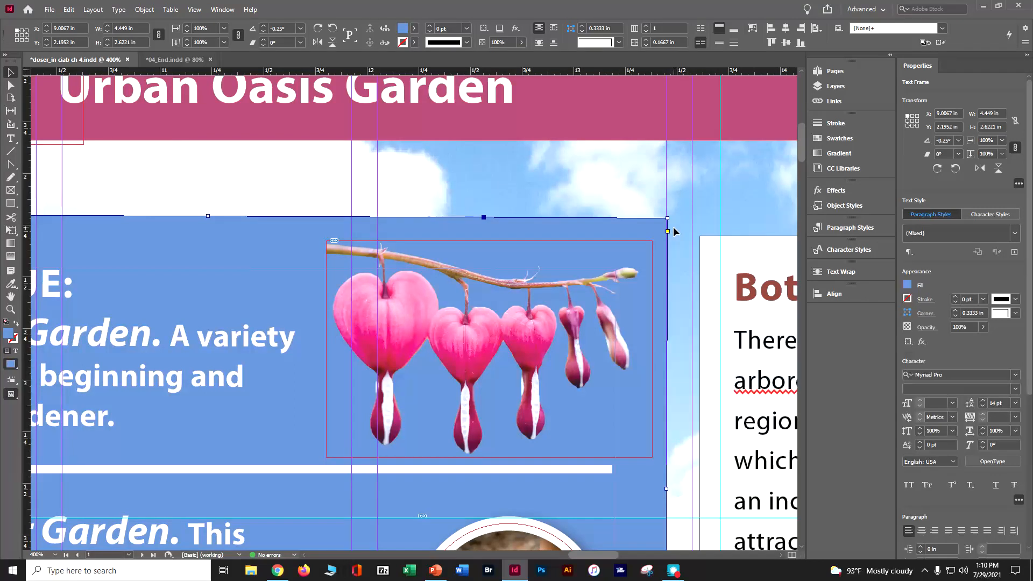
Enable live corner editing on the text frame and round all four corners to 0.25 in
{"action": "left_click", "coordinate": [667, 230]}
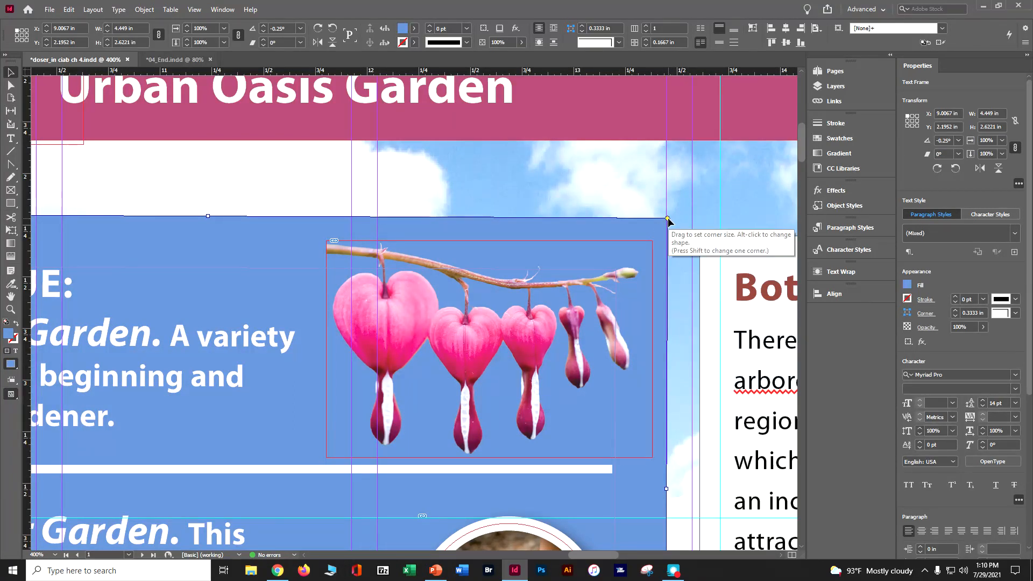
{"action": "left_click_drag", "start_coordinate": [667, 219], "coordinate": [616, 218]}
{"action": "key", "text": "ctrl+minus"}
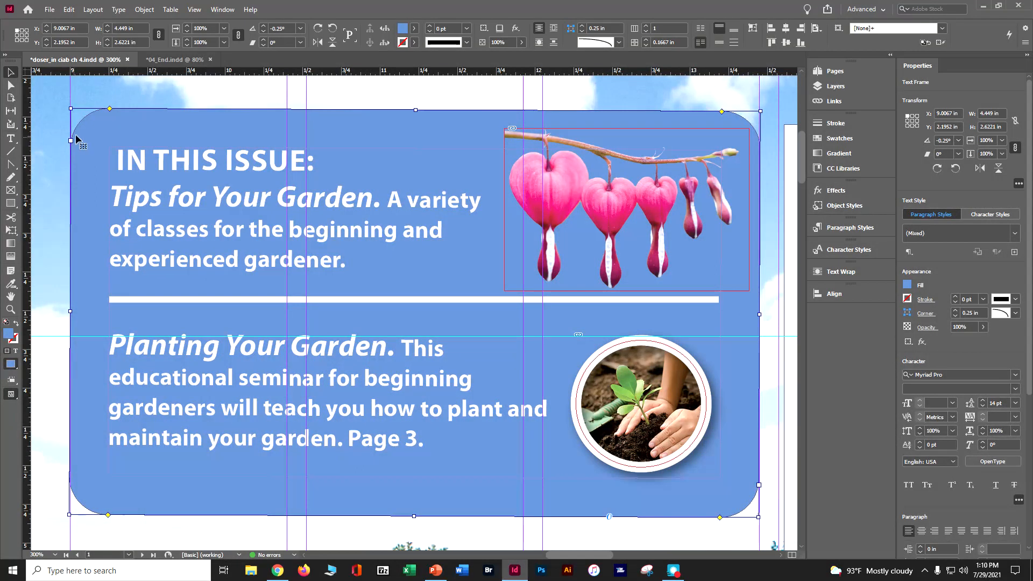
Individually enlarge the rounding of only the text frame's upper-left and lower-right corners, and save the document
{"action": "left_click_drag", "start_coordinate": [110, 111], "coordinate": [161, 109]}
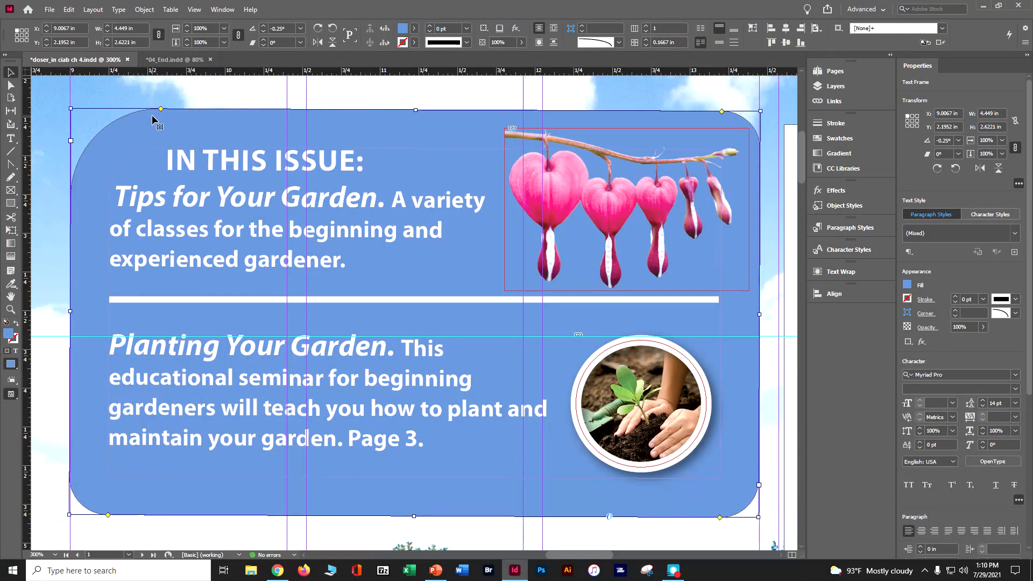
{"action": "left_click_drag", "start_coordinate": [720, 518], "coordinate": [648, 518]}
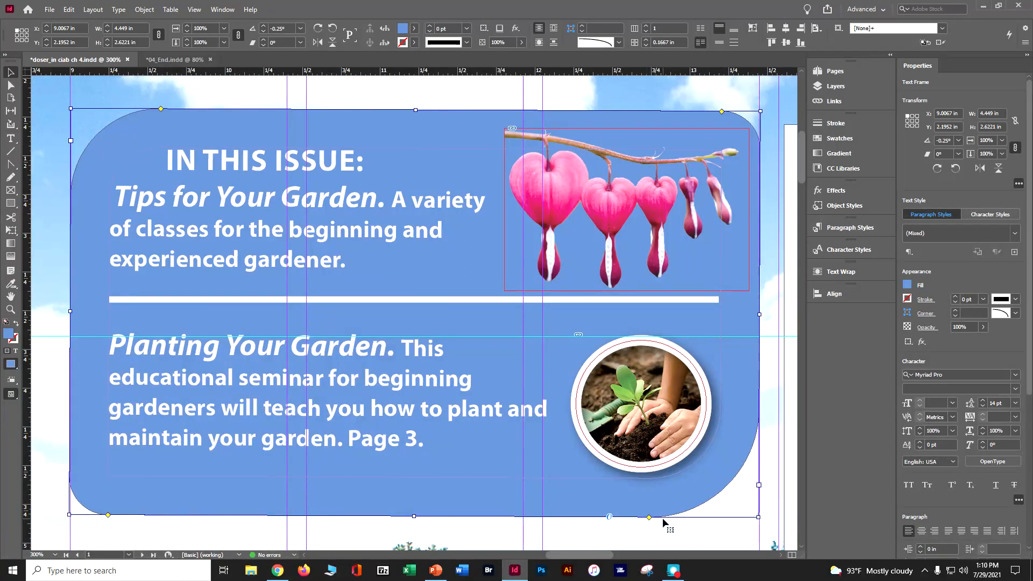
{"action": "key", "text": "ctrl+s"}
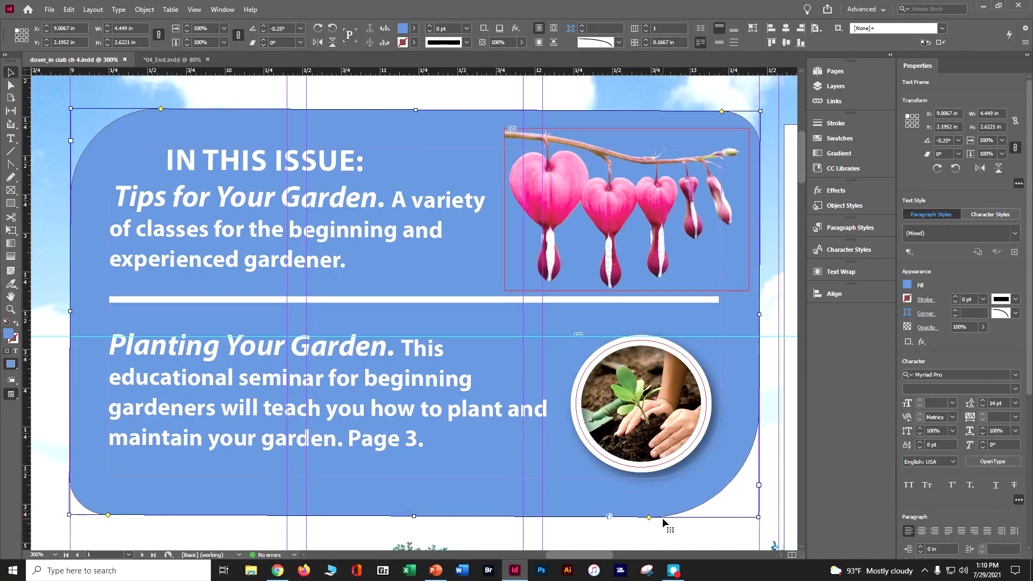